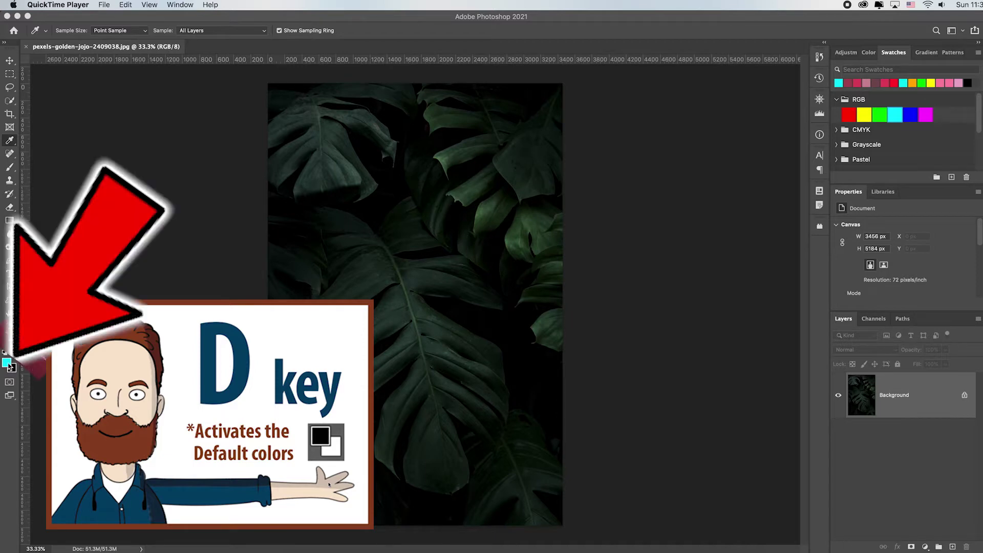
# - Press D in Photoshop to restore black foreground and white background, replacing the cyan foreground
pyautogui.click(444, 265)
pyautogui.press('d')
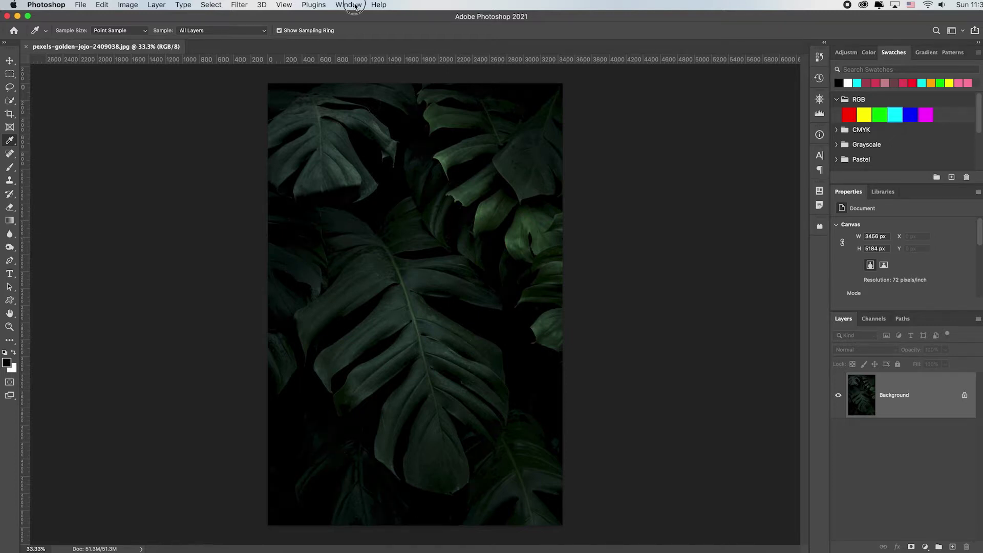
# - Open the Histogram panel and set its Channel to Luminosity (mean 17.01, median 11)
pyautogui.click(348, 5)
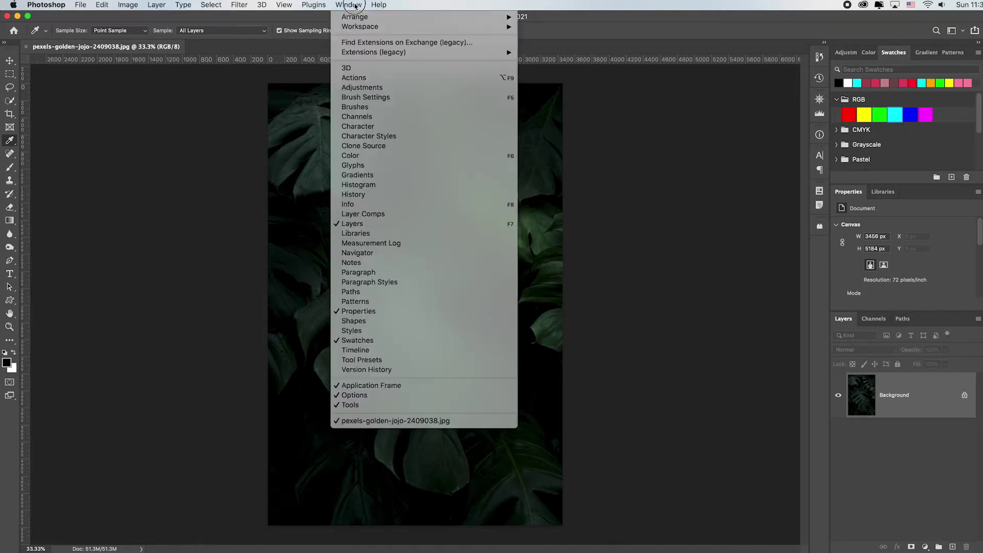
pyautogui.click(361, 185)
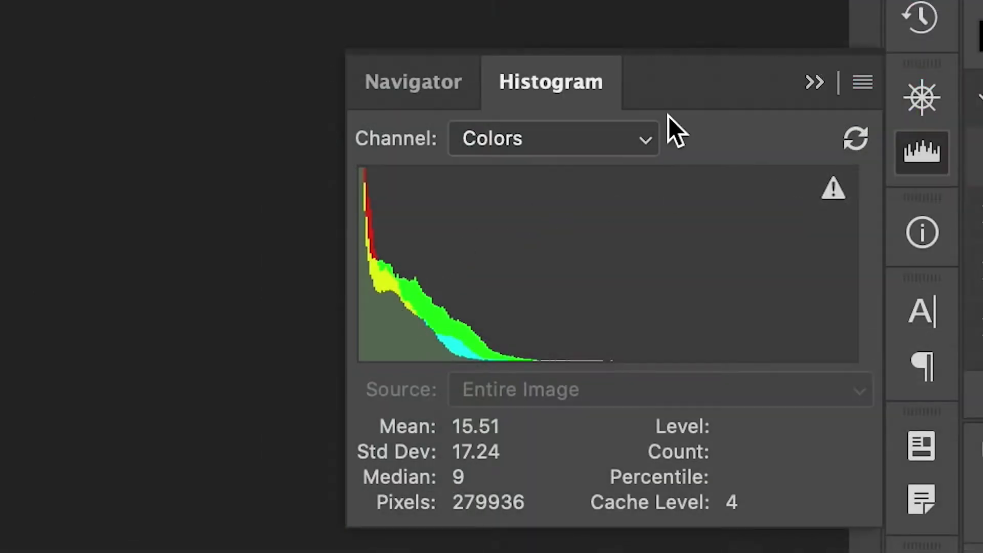
pyautogui.click(652, 136)
pyautogui.click(567, 107)
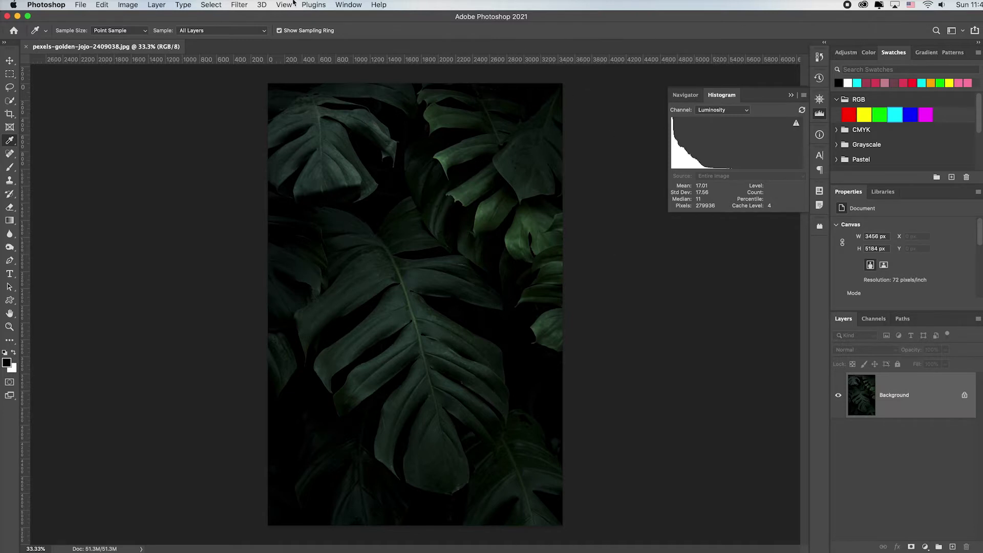
# - Open Brightness/Contrast, move the dialog aside, and apply Auto values: Brightness 107, Contrast -48
pyautogui.click(127, 6)
pyautogui.moveTo(166, 34)
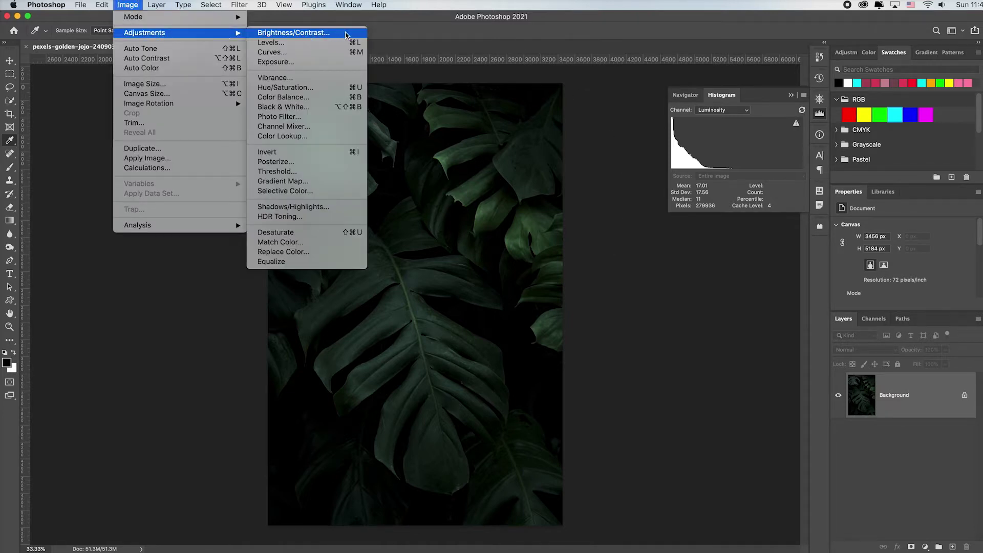
pyautogui.click(346, 34)
pyautogui.moveTo(509, 160); pyautogui.dragTo(150, 79)
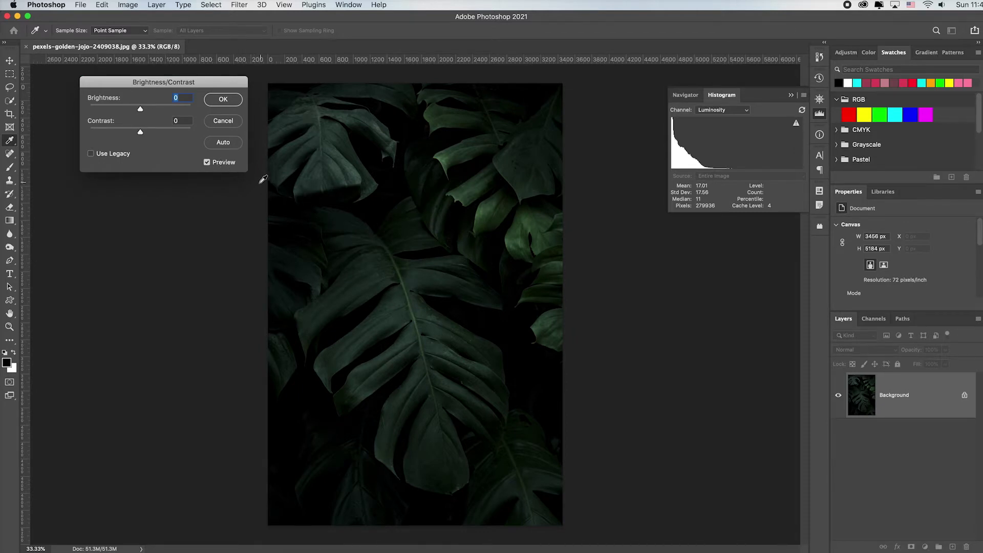
pyautogui.click(229, 143)
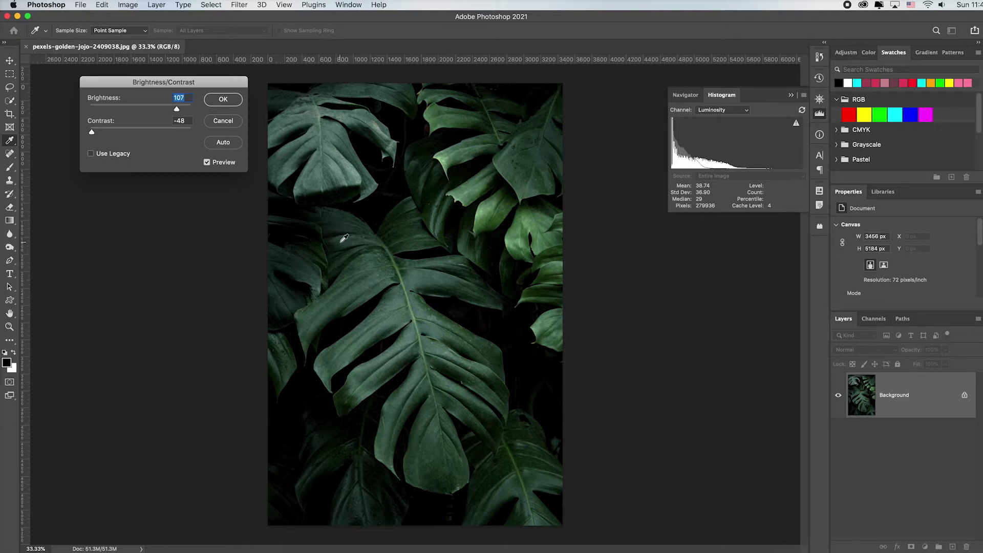
# - Toggle the preview, lower Brightness, Option-reset both values to zero, then re-apply Auto
pyautogui.click(207, 163)
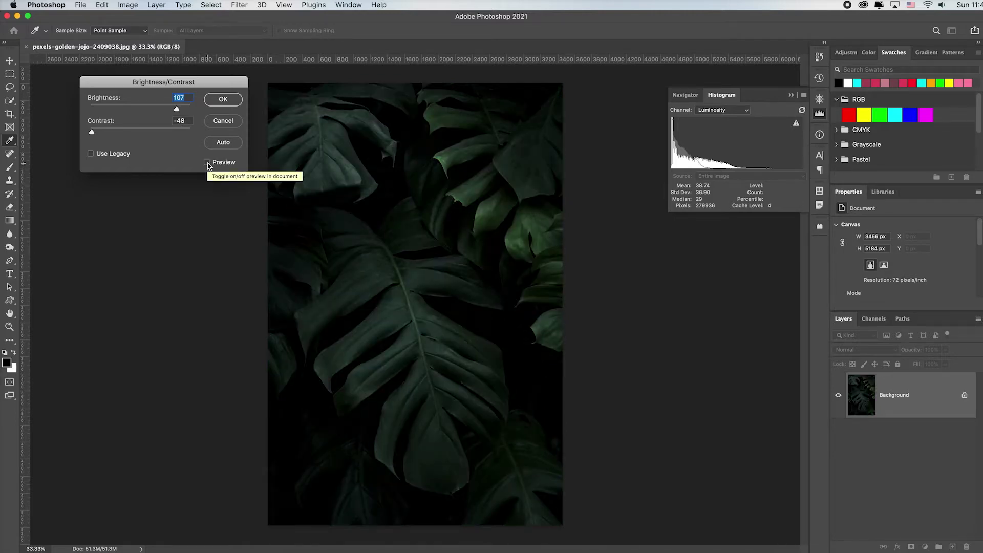
pyautogui.click(207, 163)
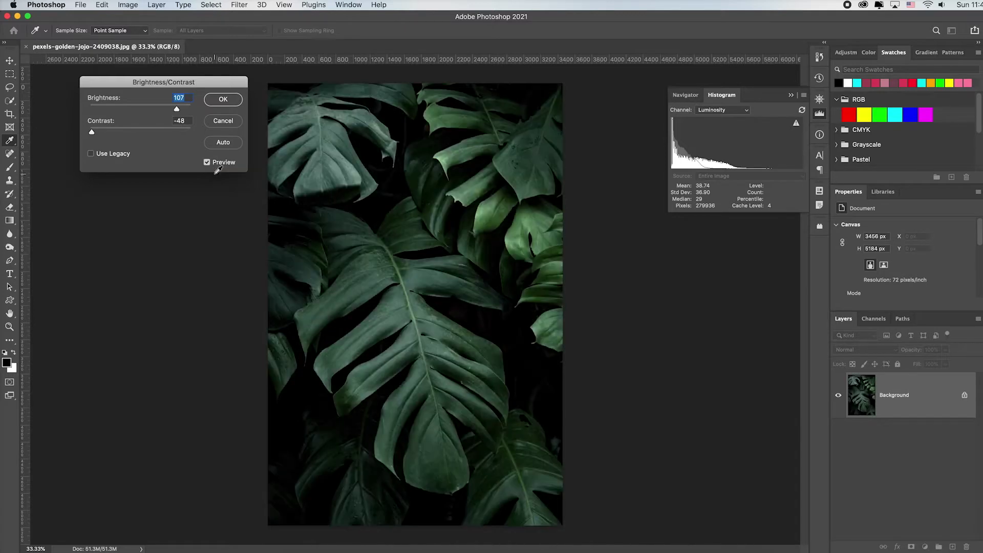
pyautogui.moveTo(176, 110)
pyautogui.mouseDown()
pyautogui.moveTo(141, 110)
pyautogui.moveTo(166, 109)
pyautogui.mouseUp()
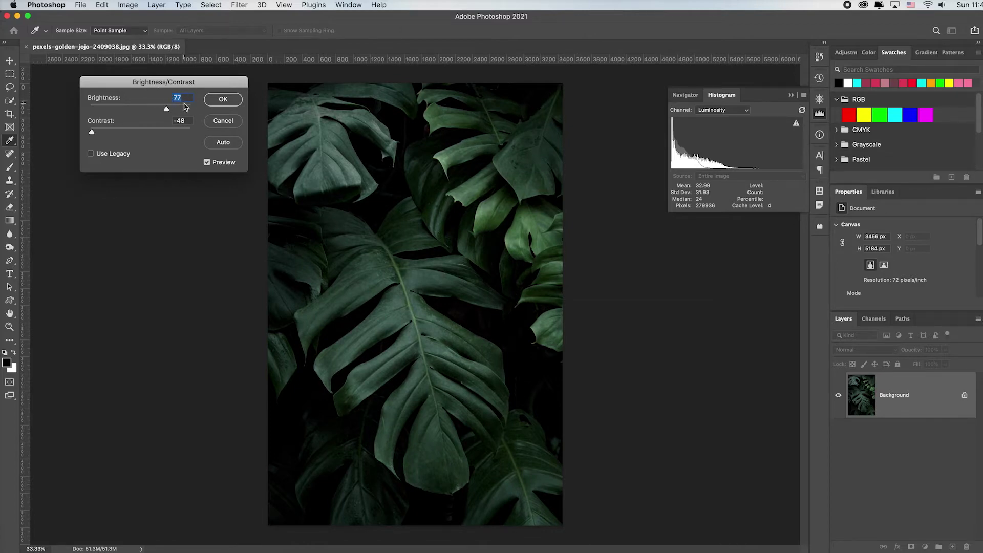
pyautogui.press('alt')
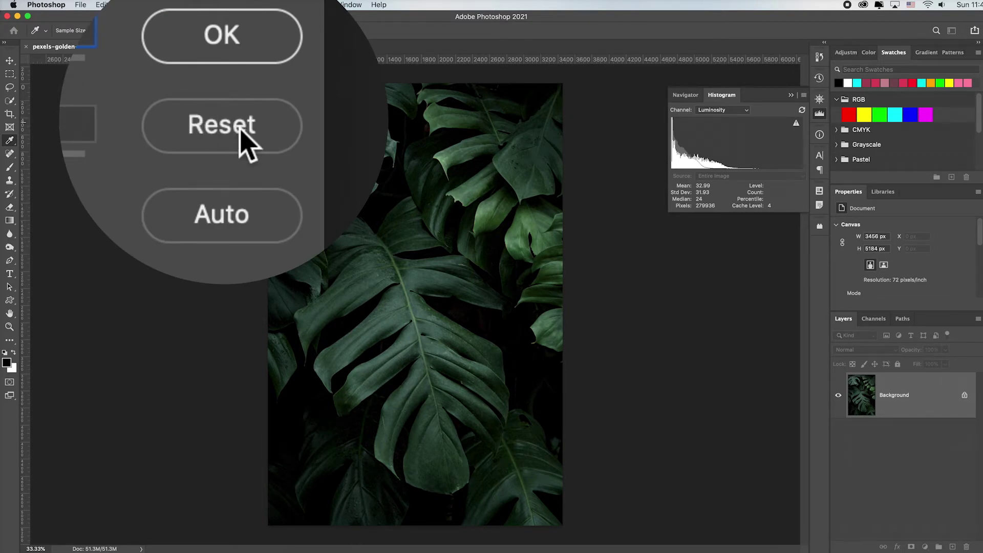
pyautogui.click(223, 120)
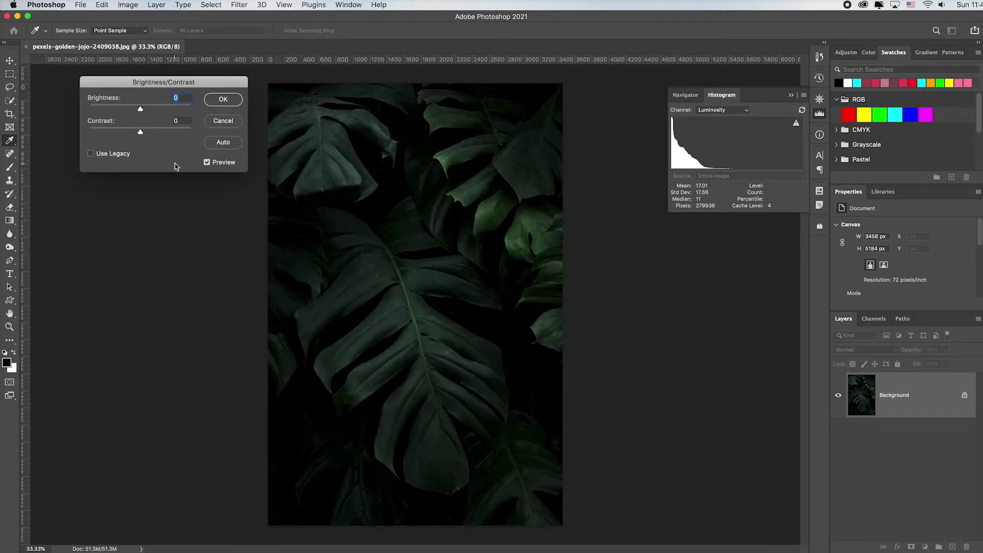
pyautogui.click(225, 147)
# - Cancel the adjustment, reopen Brightness/Contrast and let Auto set the values
pyautogui.click(224, 121)
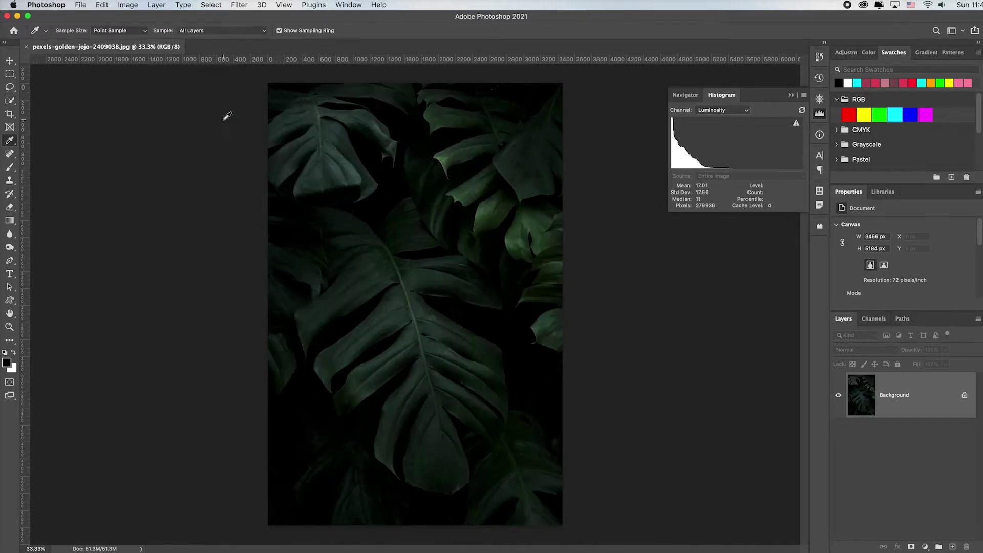
pyautogui.click(126, 5)
pyautogui.moveTo(185, 34)
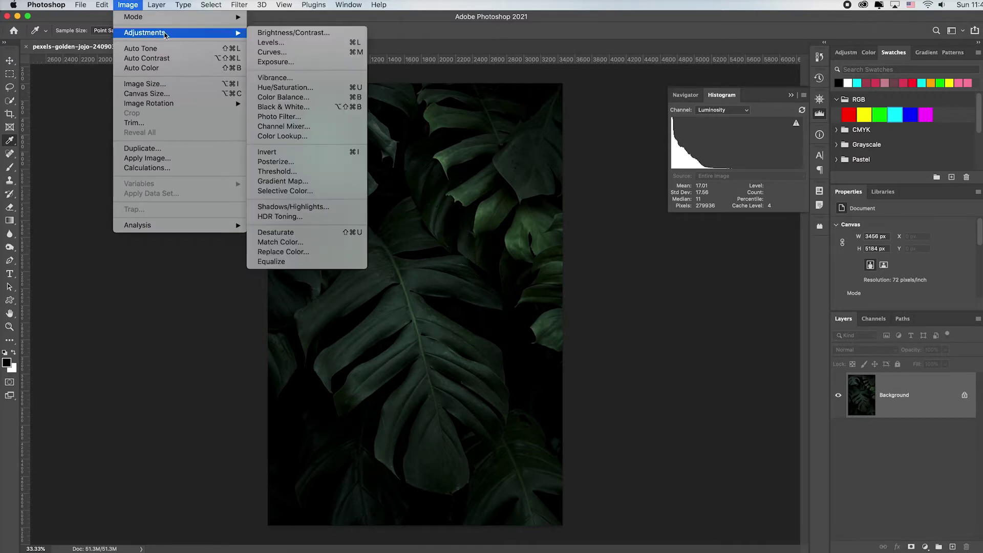
pyautogui.click(290, 34)
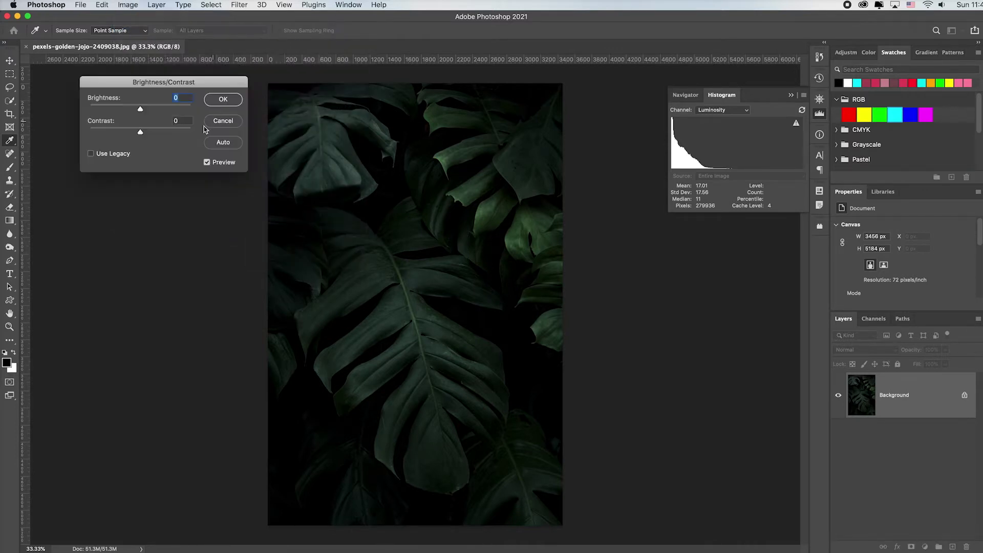
pyautogui.click(225, 142)
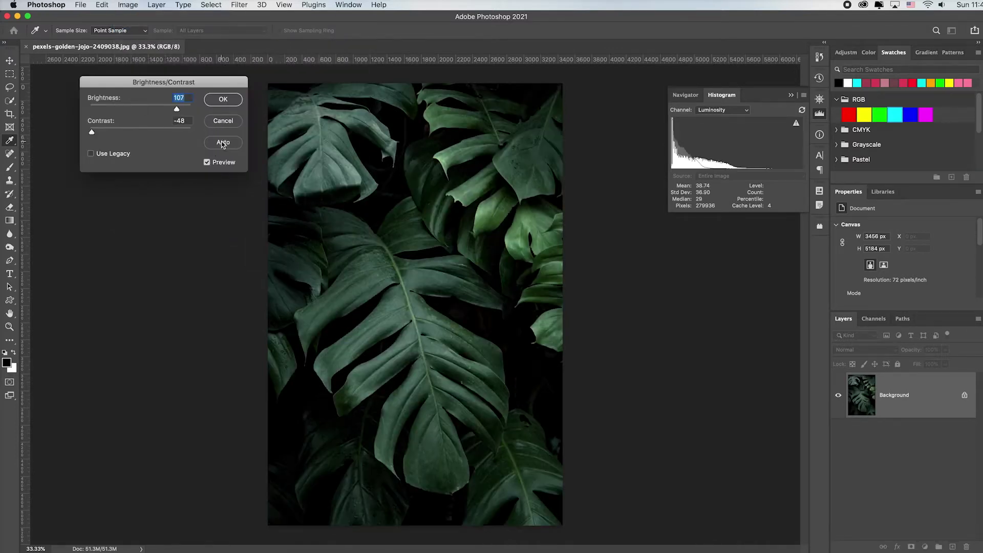
# - Fine-tune the sliders to Brightness 132 and Contrast -35
pyautogui.press('alt')
pyautogui.moveTo(92, 132); pyautogui.dragTo(100, 133)
pyautogui.moveTo(177, 108)
pyautogui.mouseDown()
pyautogui.moveTo(163, 109)
pyautogui.moveTo(185, 109)
pyautogui.mouseUp()
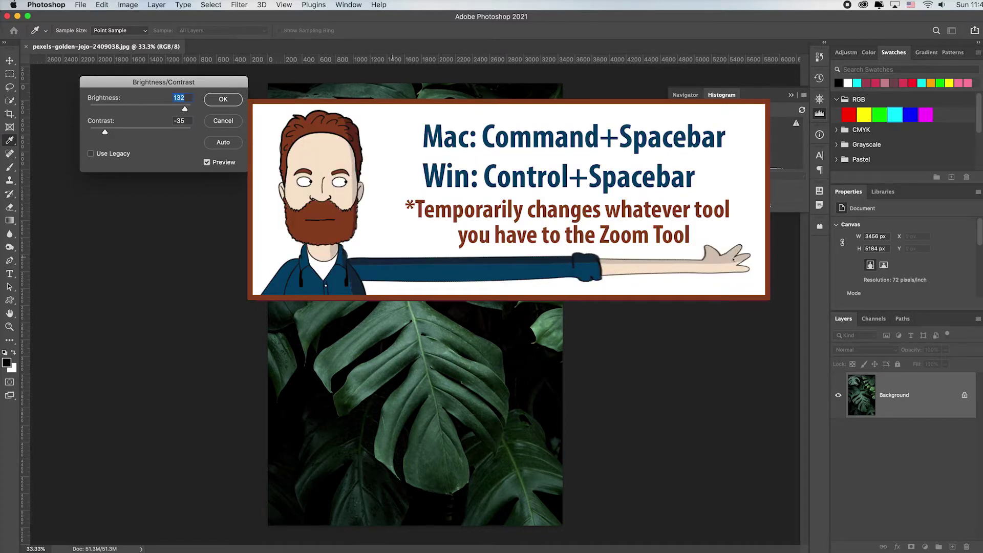
# - Check the leaf at 200%, fit to window, compare preview, and commit Brightness 132 / Contrast -35
pyautogui.keyDown('super'); pyautogui.click(395, 267); pyautogui.keyUp('super')
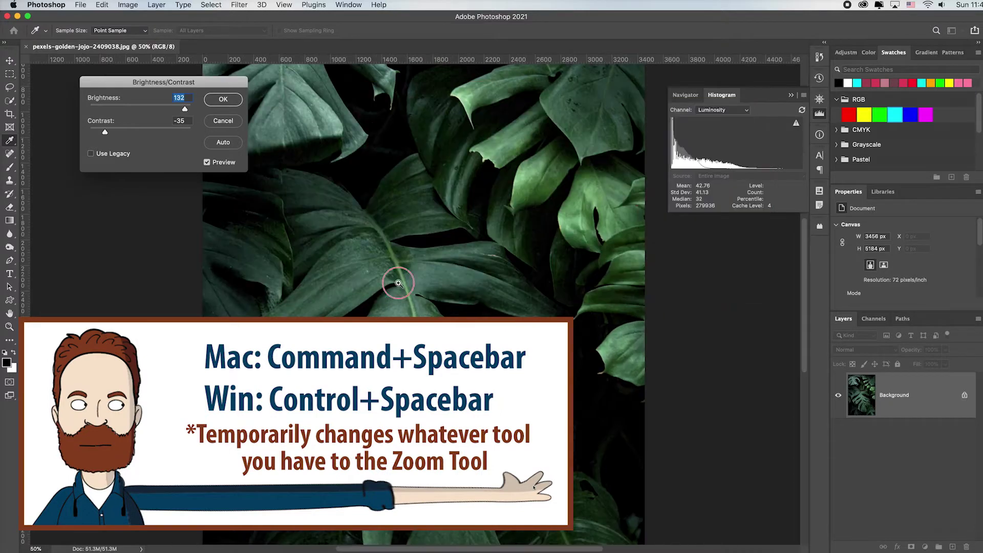
pyautogui.keyDown('super'); pyautogui.click(396, 268); pyautogui.keyUp('super')
pyautogui.keyDown('super'); pyautogui.click(362, 209); pyautogui.keyUp('super')
pyautogui.keyDown('super'); pyautogui.click(362, 208); pyautogui.keyUp('super')
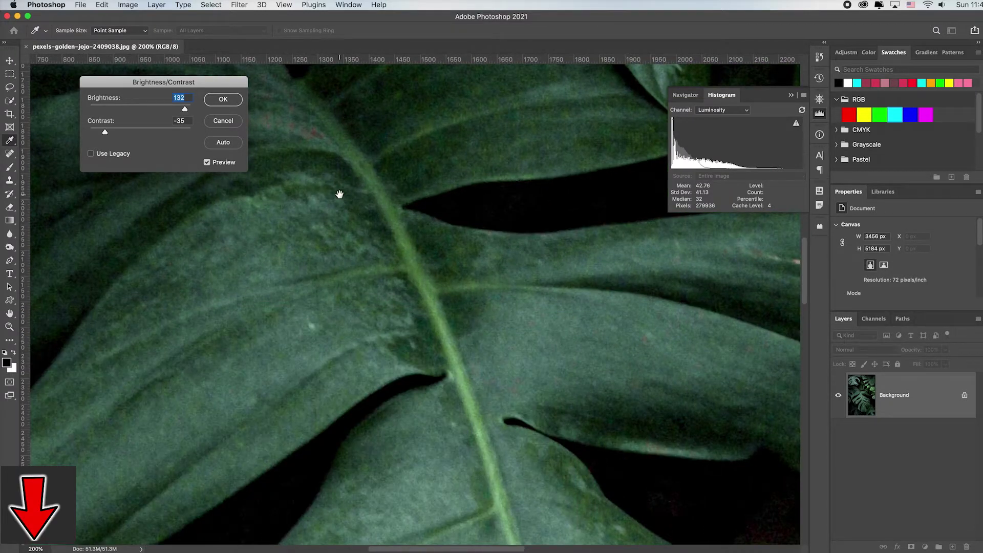
pyautogui.click(340, 196)
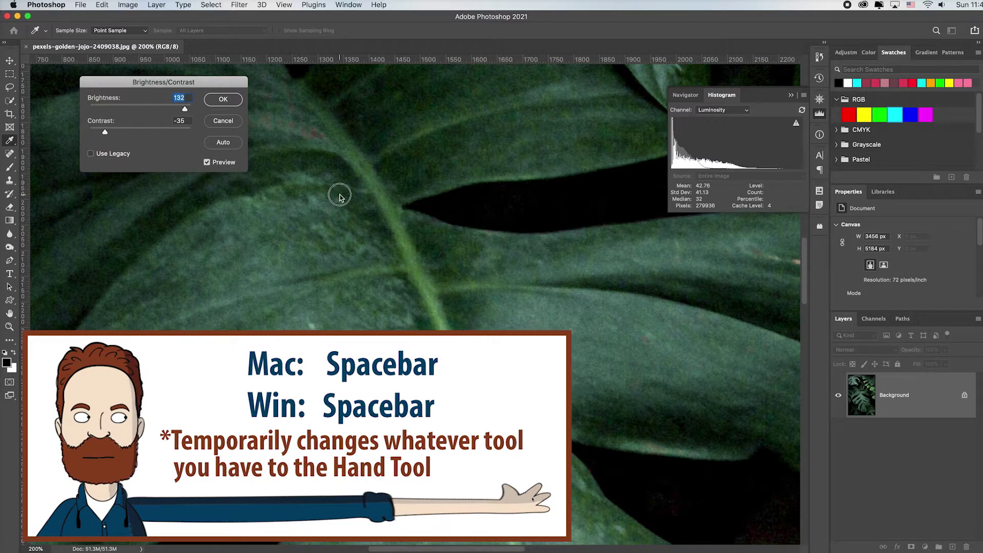
pyautogui.moveTo(340, 196); pyautogui.dragTo(339, 274)
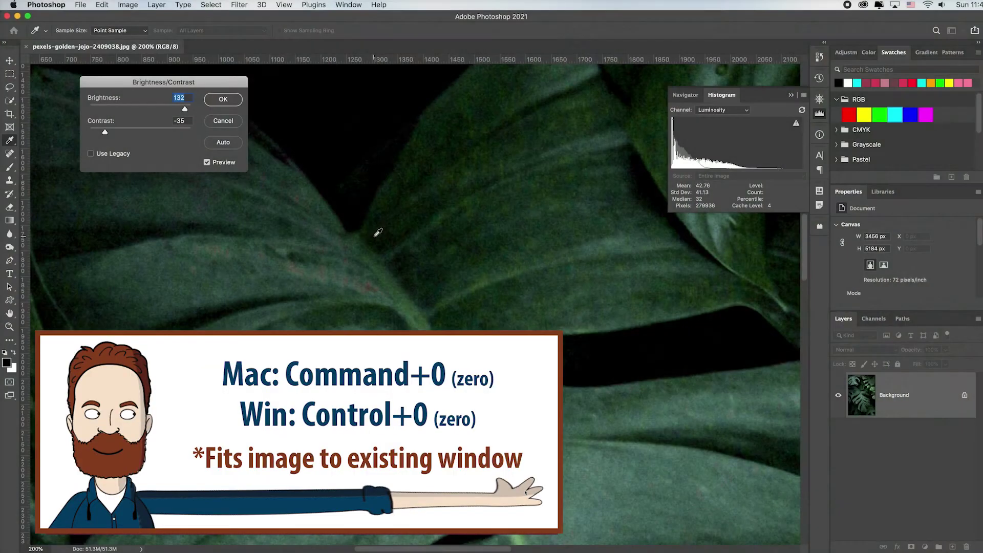
pyautogui.press('super+0')
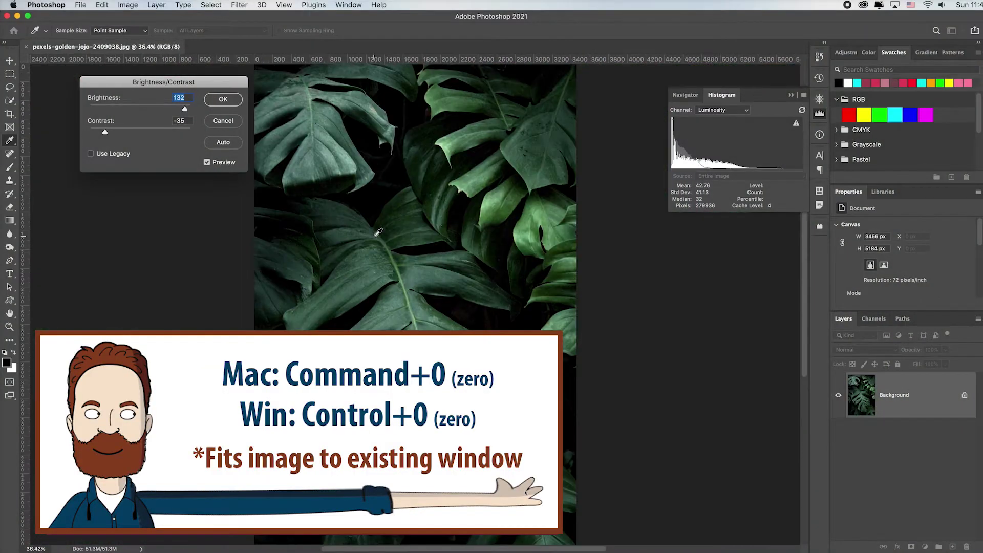
pyautogui.click(207, 163)
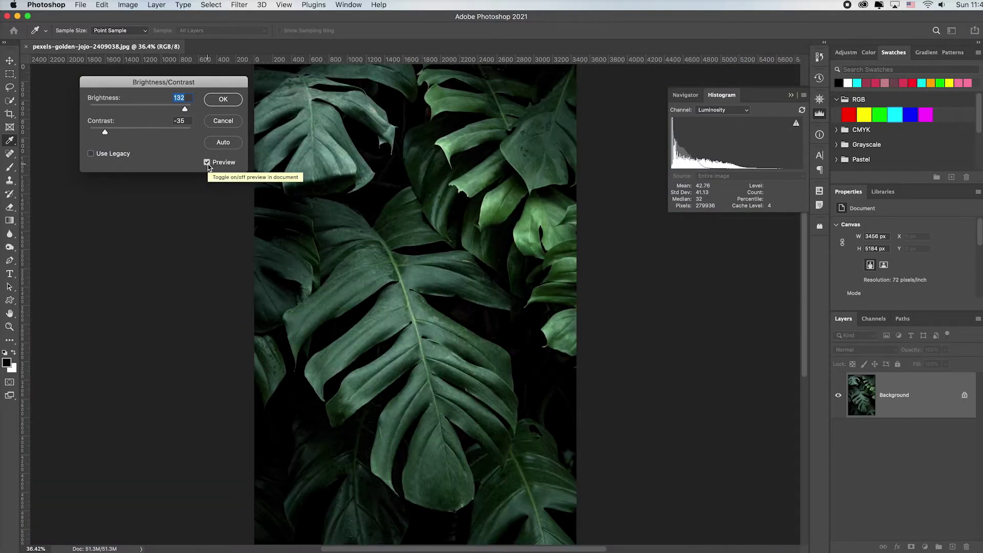
pyautogui.click(230, 100)
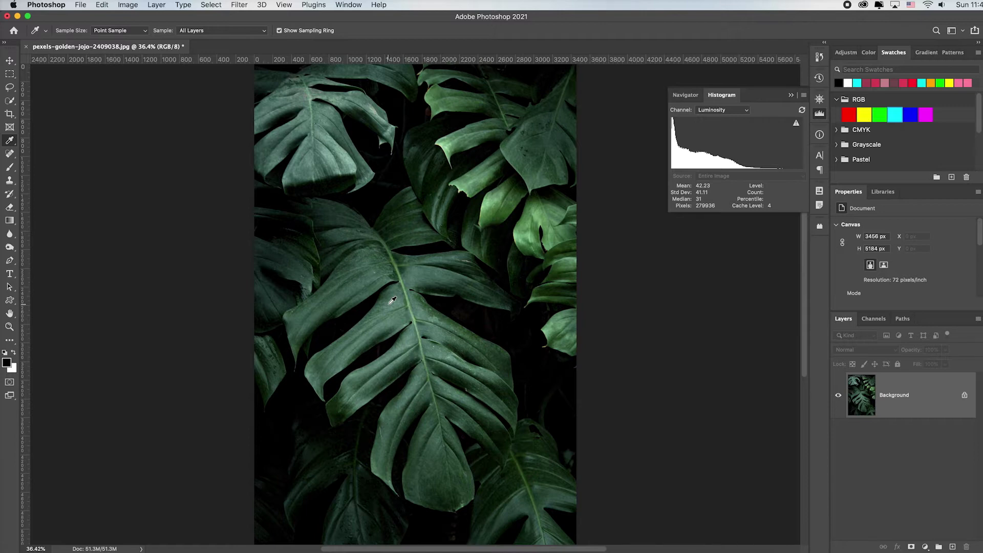
# - Apply a Use Legacy Brightness/Contrast of Brightness 100 and Contrast -48
pyautogui.click(129, 7)
pyautogui.moveTo(163, 33)
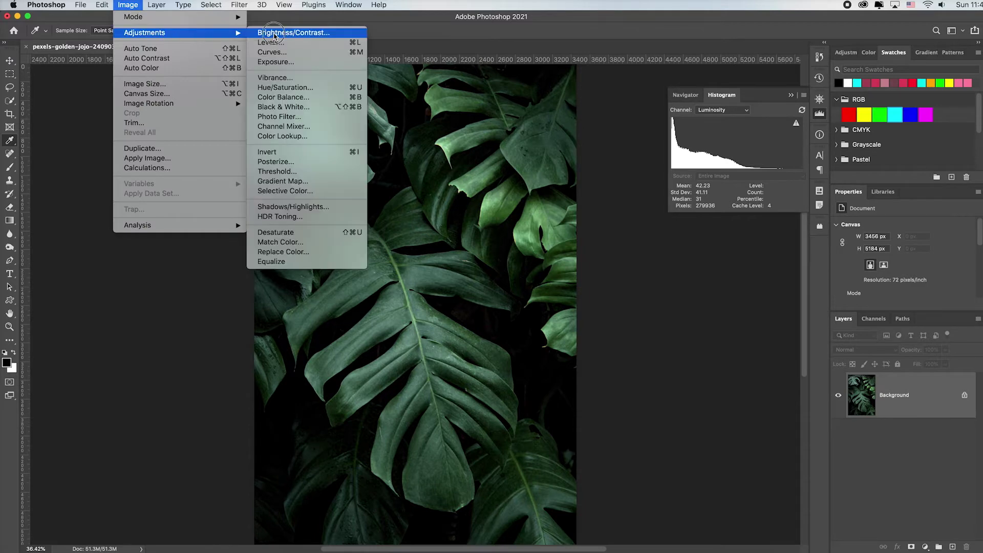
pyautogui.click(275, 34)
pyautogui.click(91, 153)
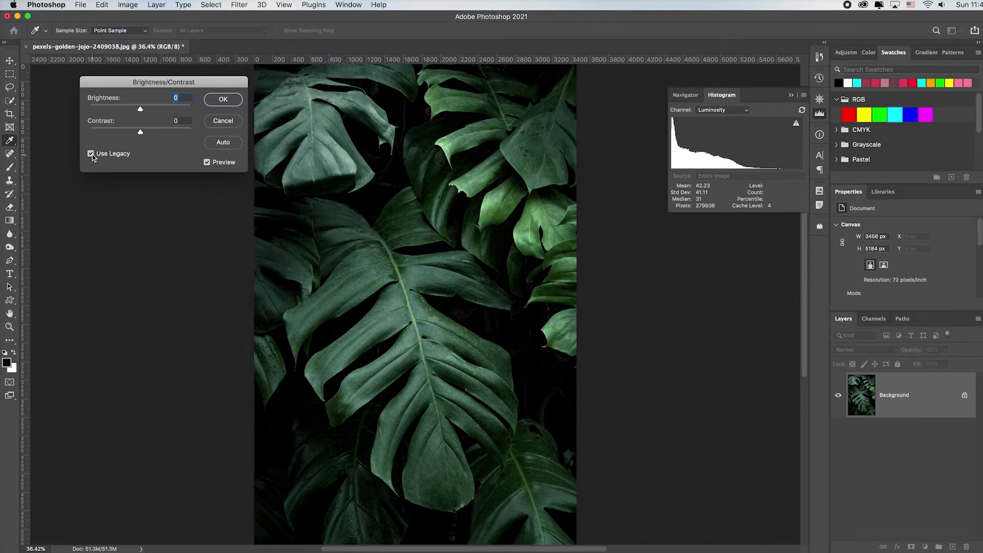
pyautogui.moveTo(140, 109); pyautogui.dragTo(196, 115)
pyautogui.moveTo(140, 132); pyautogui.dragTo(116, 132)
pyautogui.click(229, 101)
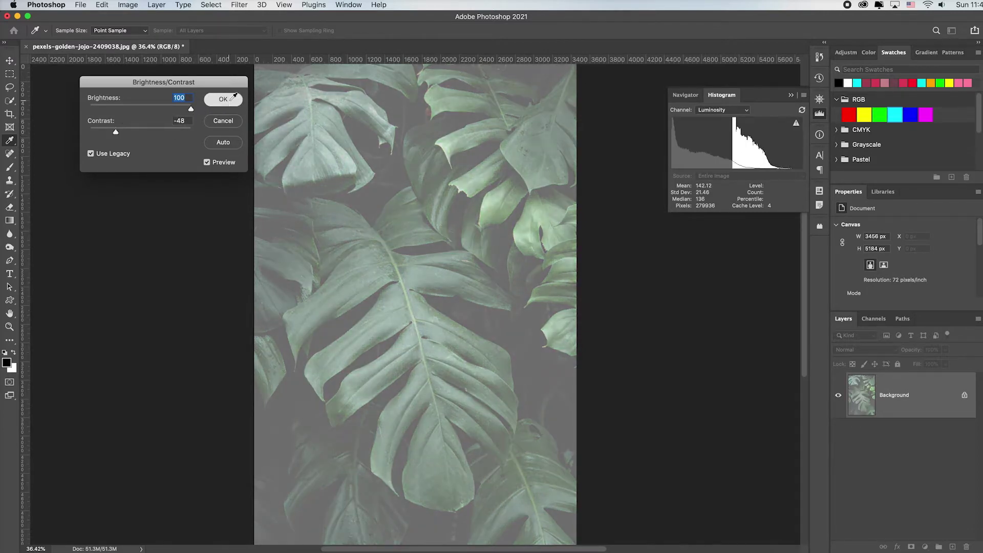
# - Reopen Brightness/Contrast and set a second legacy pass to Brightness 87, Contrast -75
pyautogui.click(128, 5)
pyautogui.moveTo(152, 33)
pyautogui.click(307, 33)
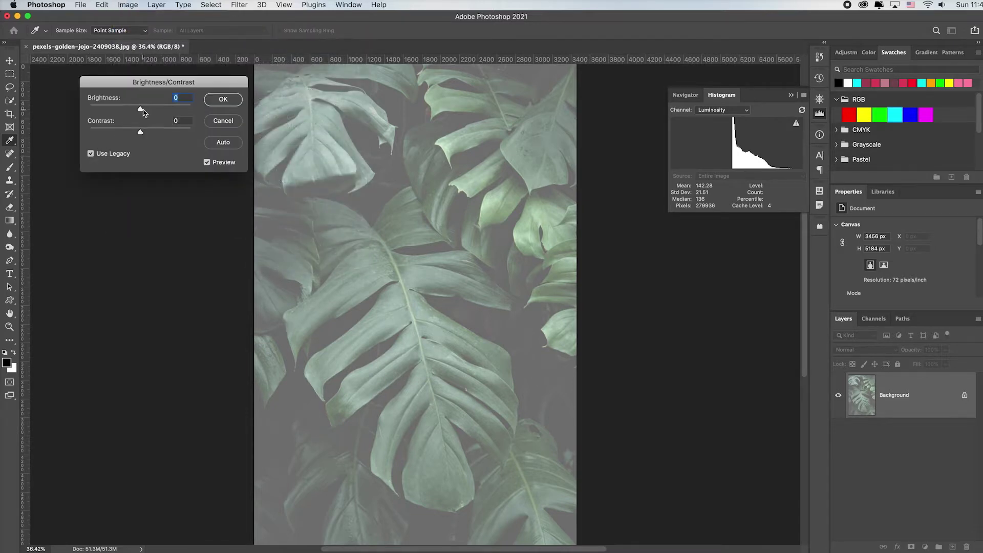
pyautogui.moveTo(140, 109); pyautogui.dragTo(183, 109)
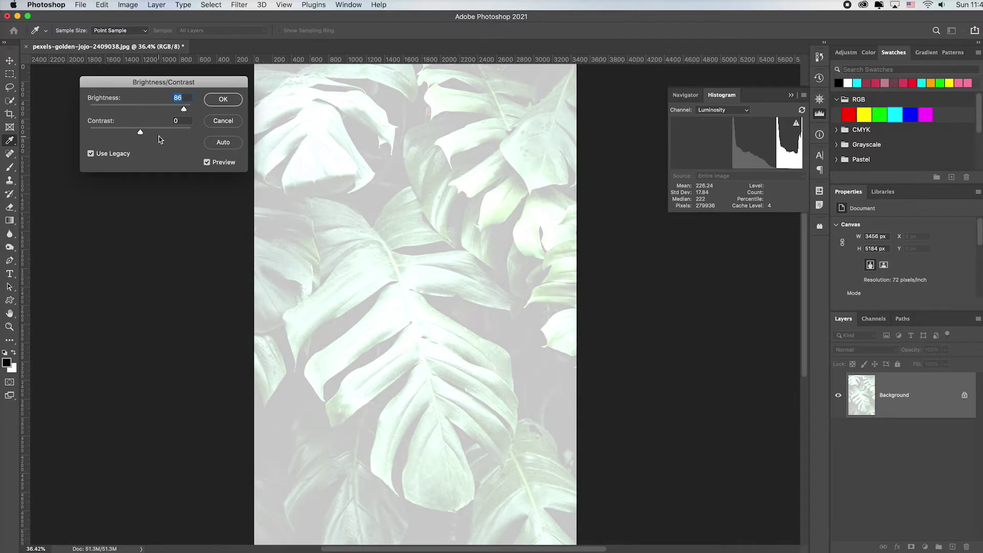
pyautogui.moveTo(141, 134); pyautogui.dragTo(104, 134)
pyautogui.moveTo(180, 110); pyautogui.dragTo(185, 111)
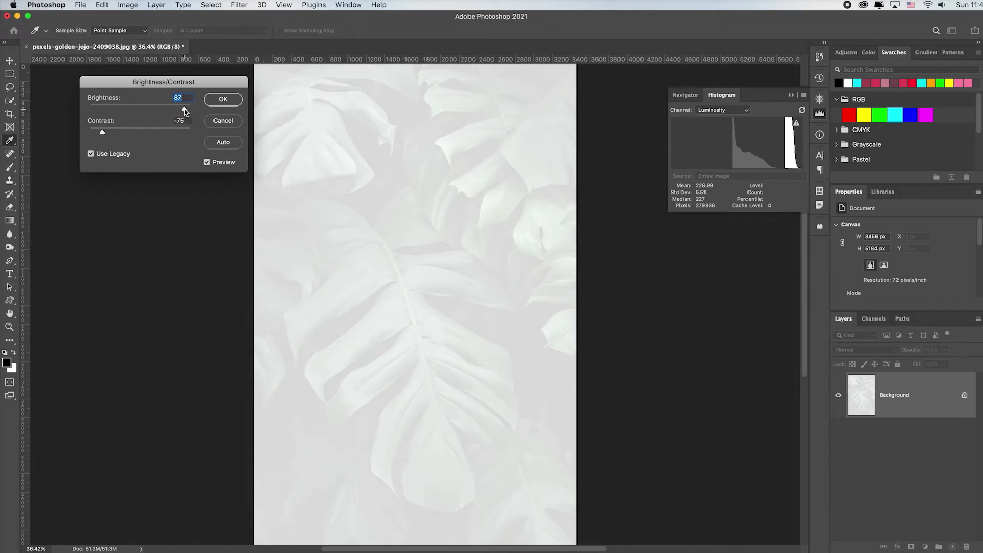
# - Nudge Contrast to -77, confirm the second pass, and bring up the Image menu
pyautogui.moveTo(102, 132); pyautogui.dragTo(101, 132)
pyautogui.click(223, 99)
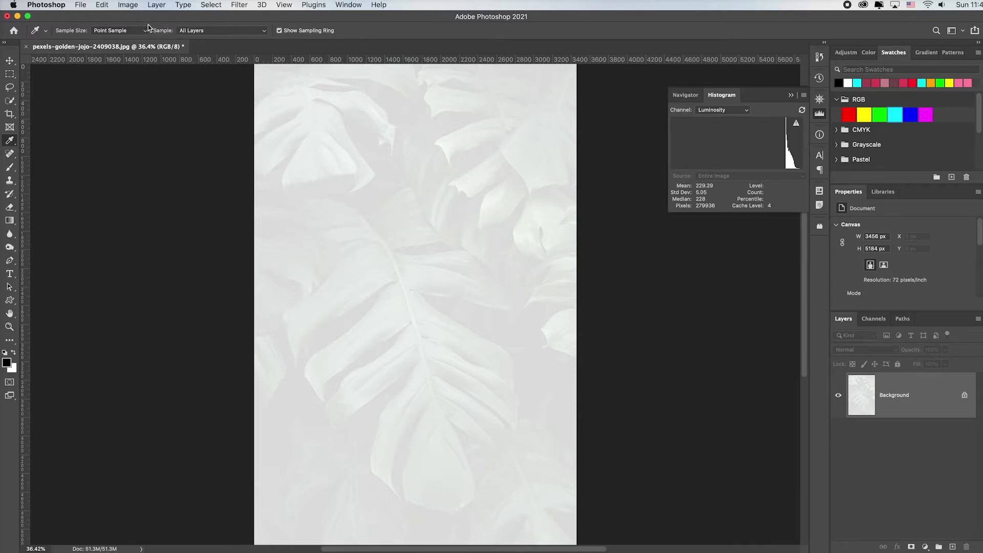
pyautogui.click(128, 4)
pyautogui.moveTo(146, 20)
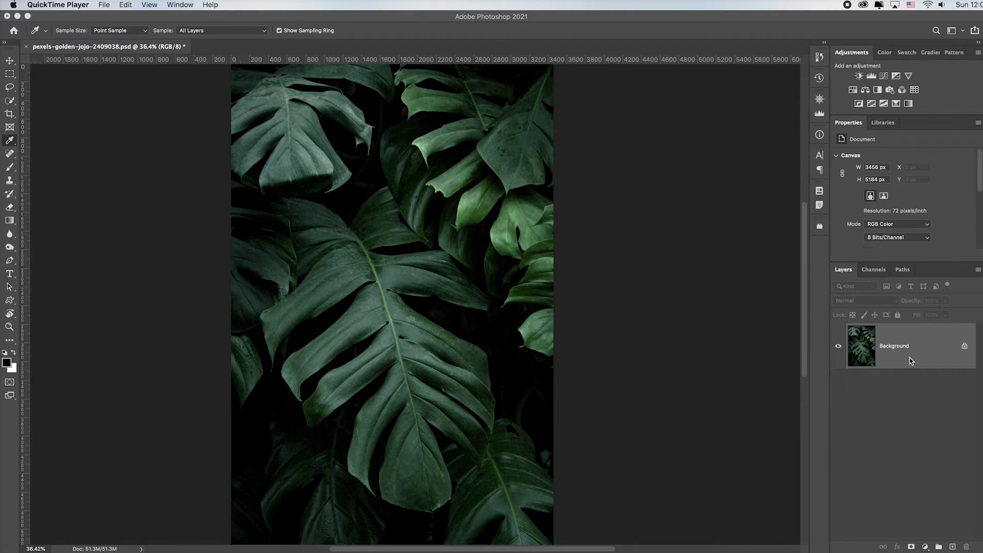
# - Browse the Image > Mode and Adjustments submenus, then close the menu without applying anything
pyautogui.click(910, 361)
pyautogui.click(128, 5)
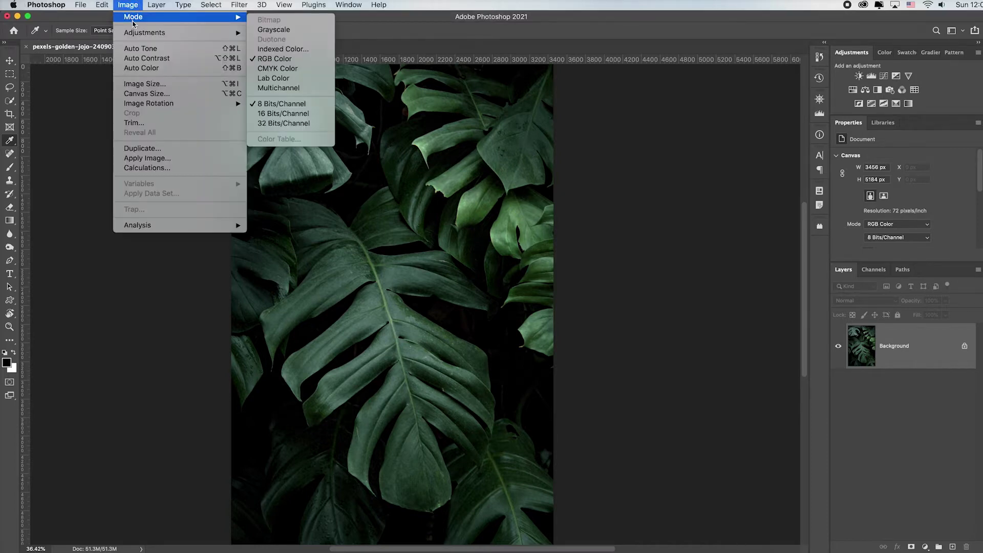
pyautogui.moveTo(137, 35)
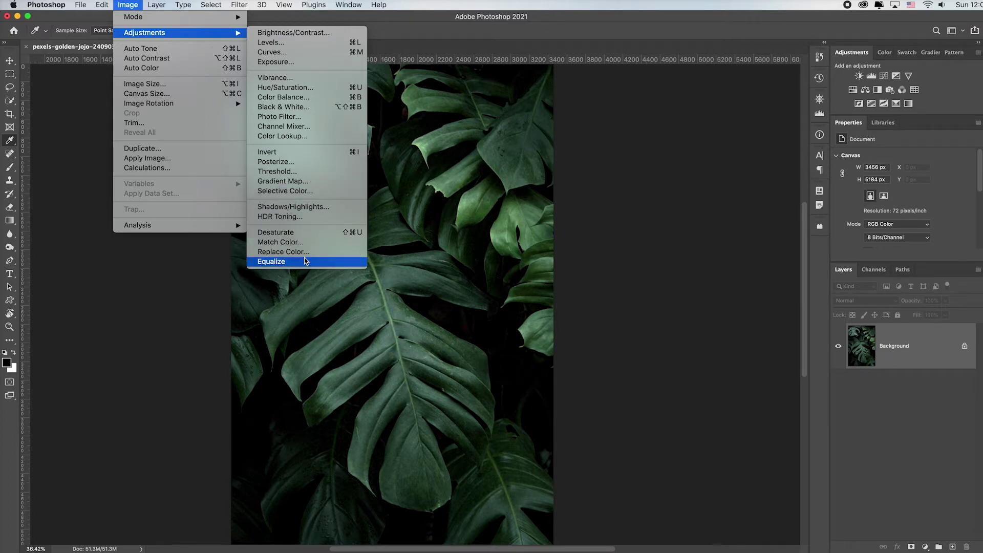
pyautogui.click(294, 77)
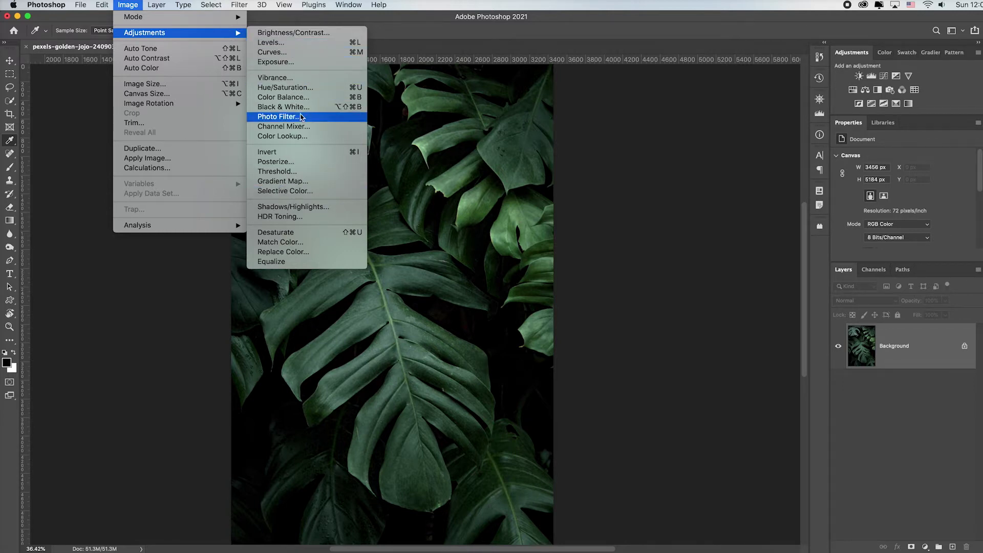
pyautogui.click(711, 158)
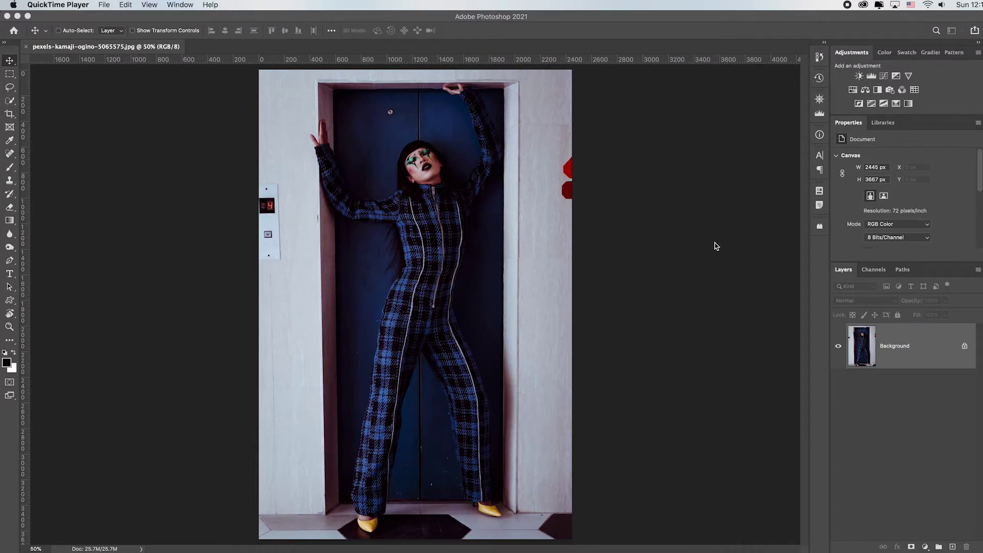
pyautogui.click(306, 22)
pyautogui.click(349, 5)
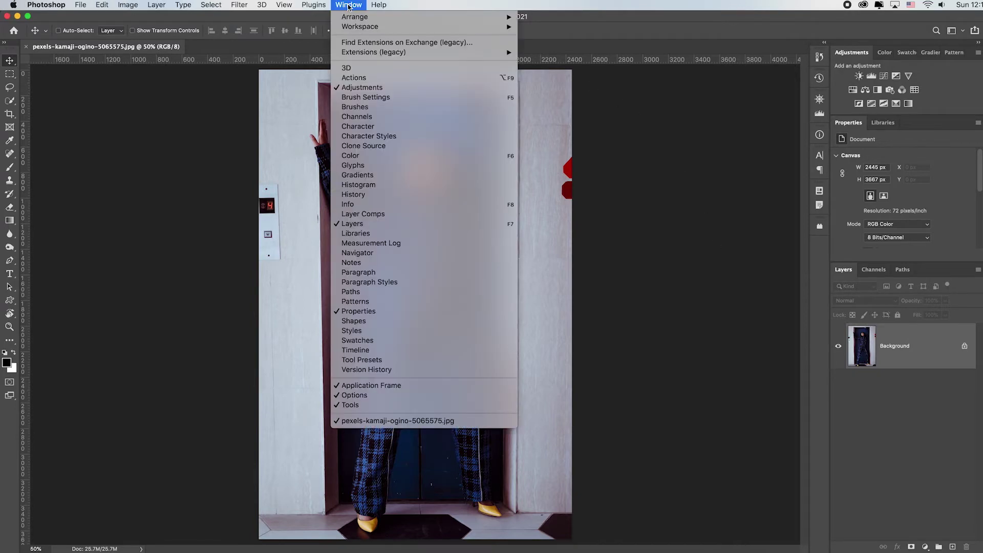
pyautogui.click(374, 187)
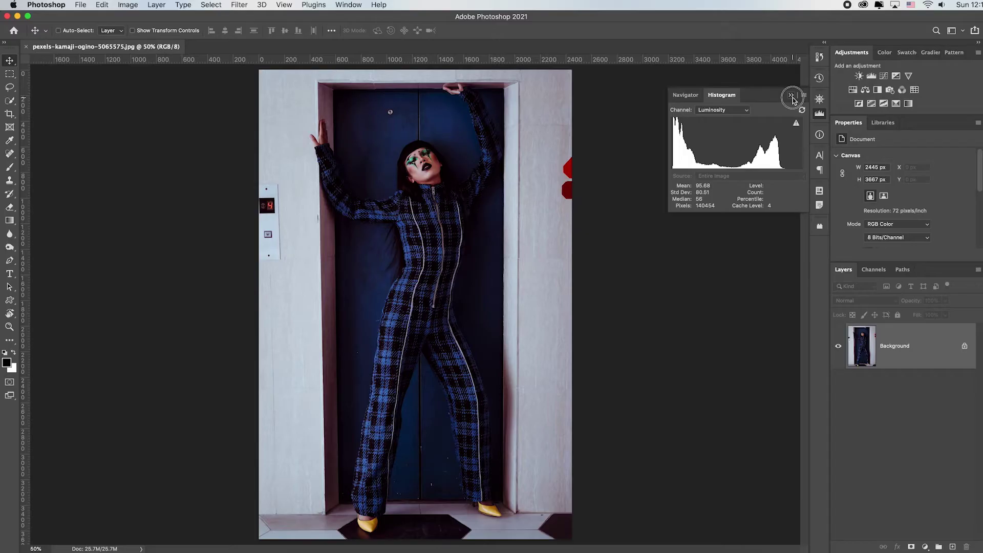
pyautogui.click(898, 90)
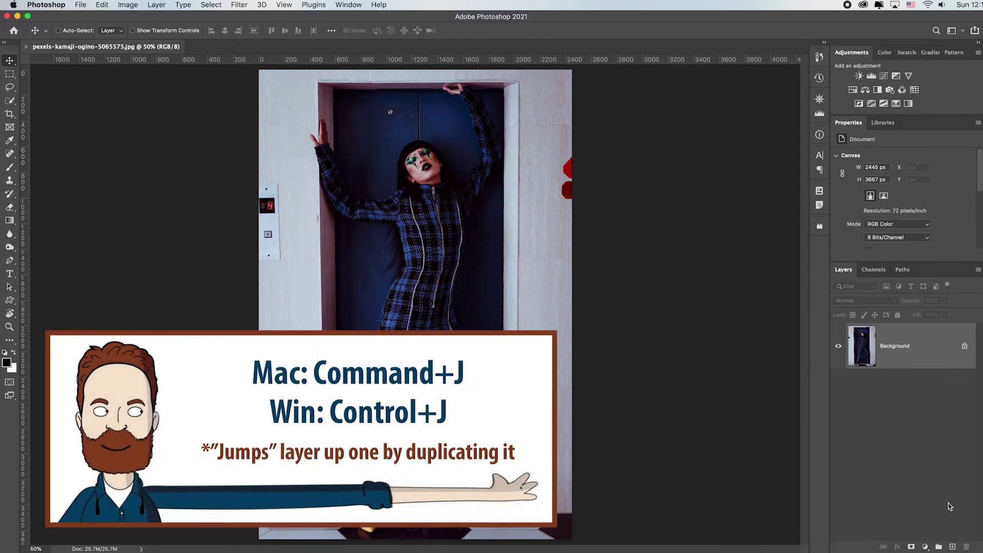
# - Create an empty Layer 1 directly above the Background layer
pyautogui.click(952, 547)
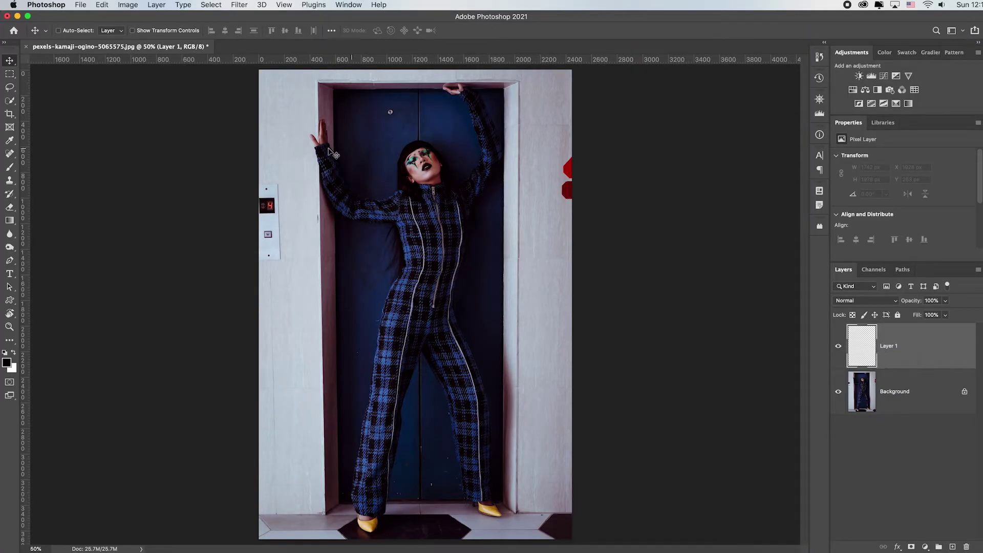
# - With a small Spot Healing Brush, heal away the stray hair strand beside the trousers
pyautogui.click(12, 158)
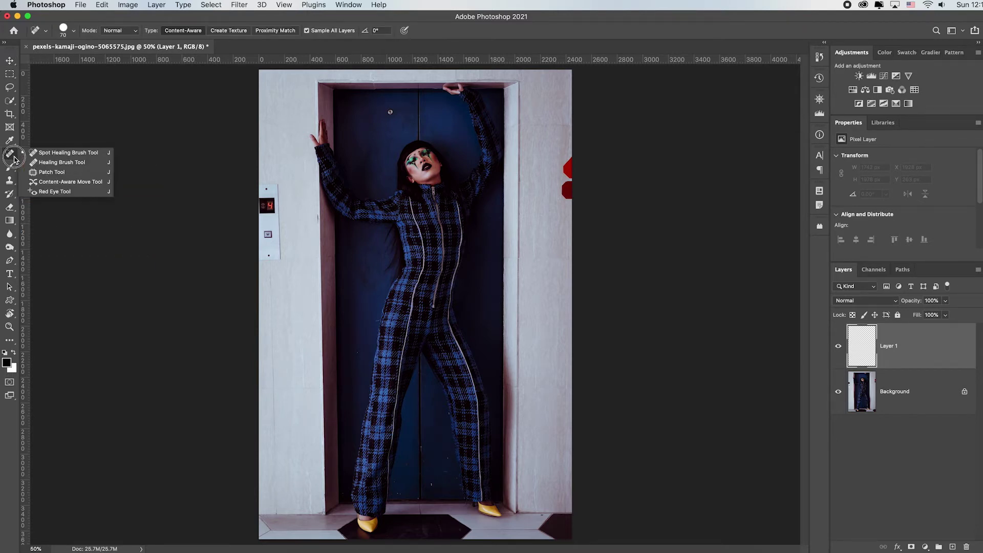
pyautogui.click(102, 152)
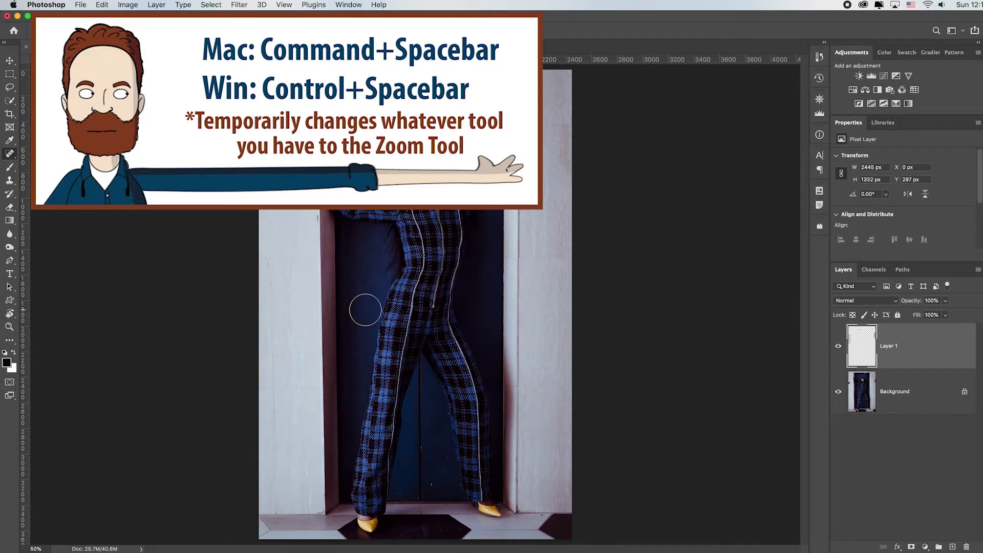
pyautogui.press('super+space')
pyautogui.moveTo(358, 325)
pyautogui.mouseDown()
pyautogui.moveTo(375, 343)
pyautogui.moveTo(425, 357)
pyautogui.mouseUp()
pyautogui.press('[')
pyautogui.press('[')
pyautogui.press('[')
pyautogui.press('[')
pyautogui.press('[')
pyautogui.press('[')
pyautogui.press('[')
pyautogui.press('[')
pyautogui.press('[')
pyautogui.press('[')
pyautogui.press('[')
pyautogui.press('[')
pyautogui.press('[')
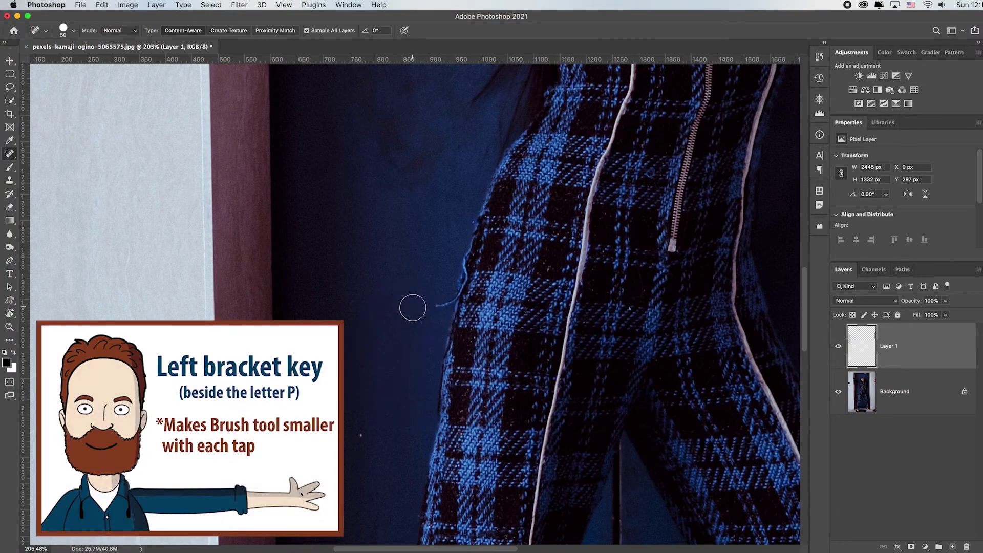
pyautogui.press('[')
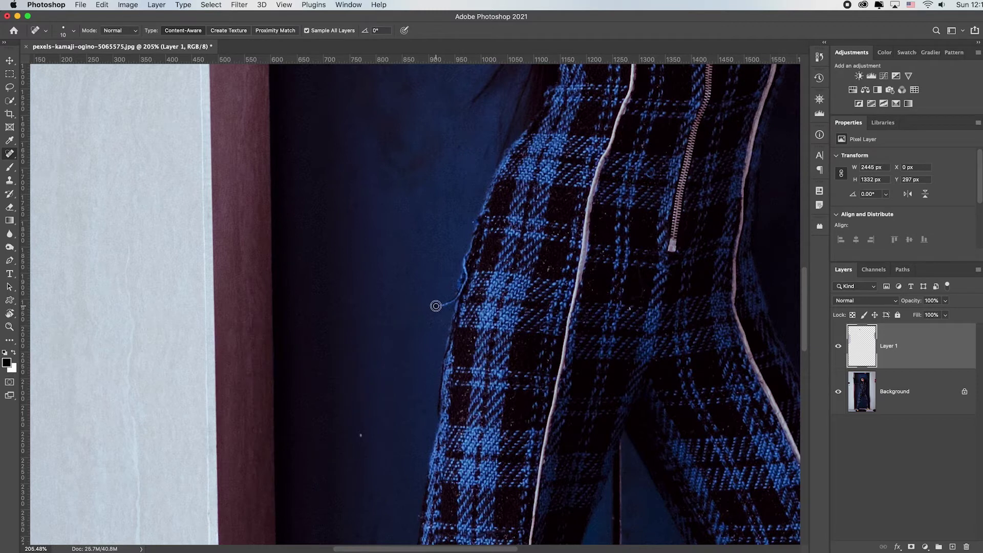
pyautogui.moveTo(436, 306); pyautogui.dragTo(470, 280)
pyautogui.moveTo(521, 477); pyautogui.dragTo(357, 216)
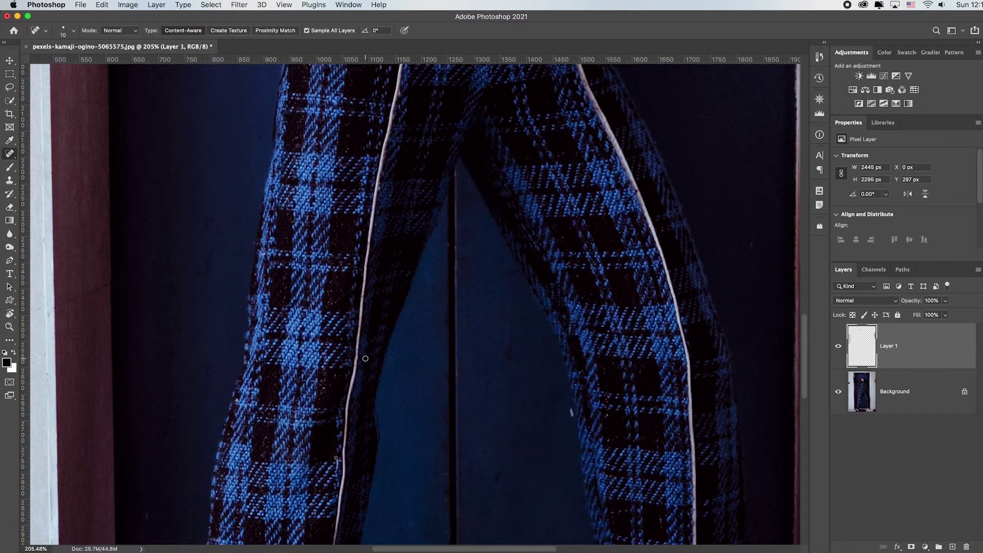
pyautogui.press(']')
# - With a larger brush, heal seven white specks on the elevator doors, near the shoes and trouser hems
pyautogui.scroll(-10, 570, 416)
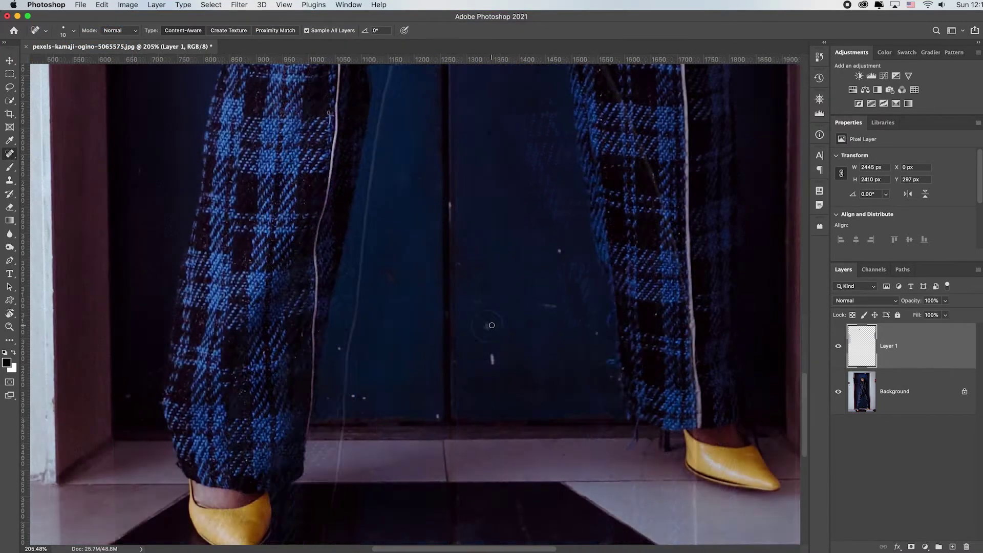
pyautogui.press(']')
pyautogui.press(']')
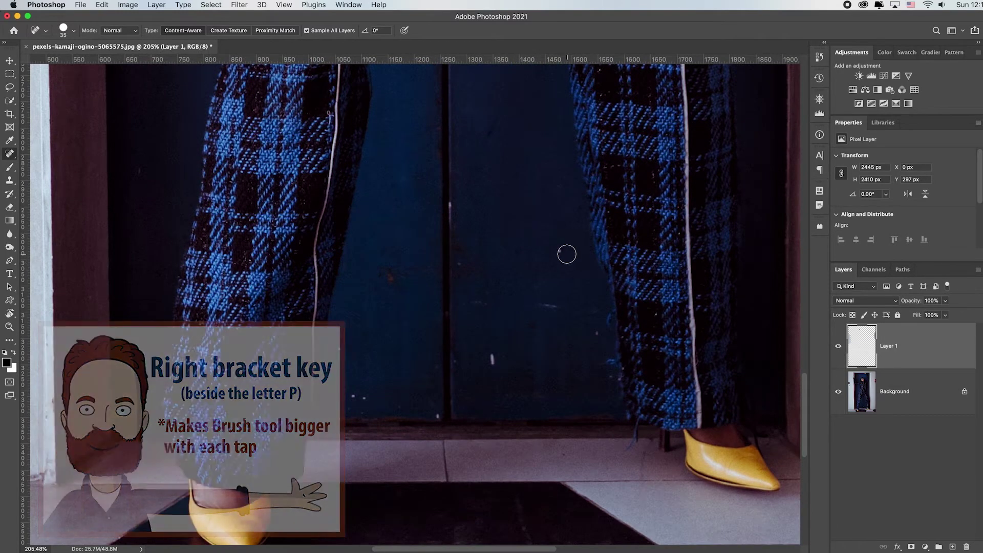
pyautogui.click(546, 306)
pyautogui.click(492, 358)
pyautogui.click(596, 334)
pyautogui.click(358, 397)
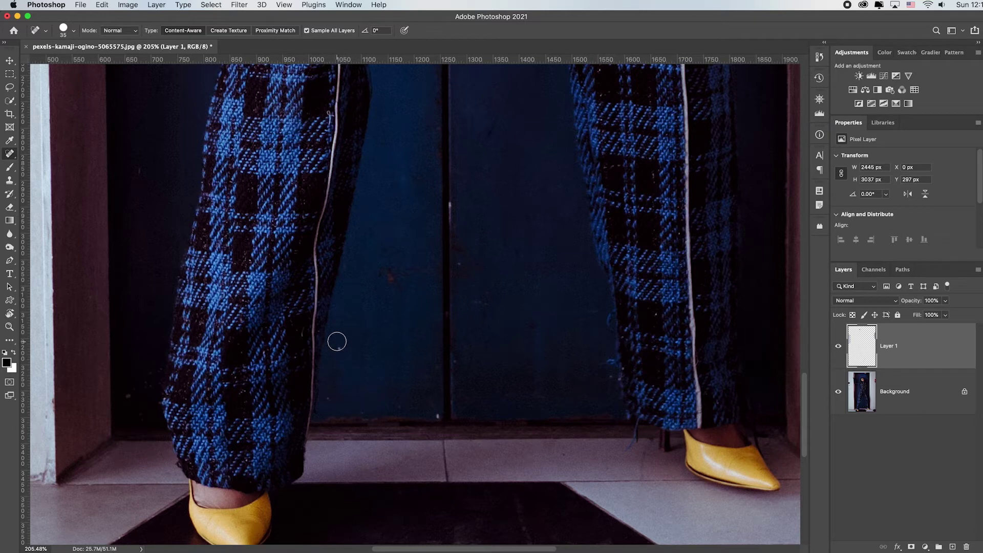
pyautogui.click(338, 348)
pyautogui.click(328, 395)
pyautogui.click(433, 412)
# - With a smaller brush, heal the stray thread below the right trouser leg, then fit the image in view
pyautogui.press('[')
pyautogui.press('[')
pyautogui.moveTo(636, 416); pyautogui.dragTo(628, 452)
pyautogui.moveTo(547, 279); pyautogui.dragTo(517, 436)
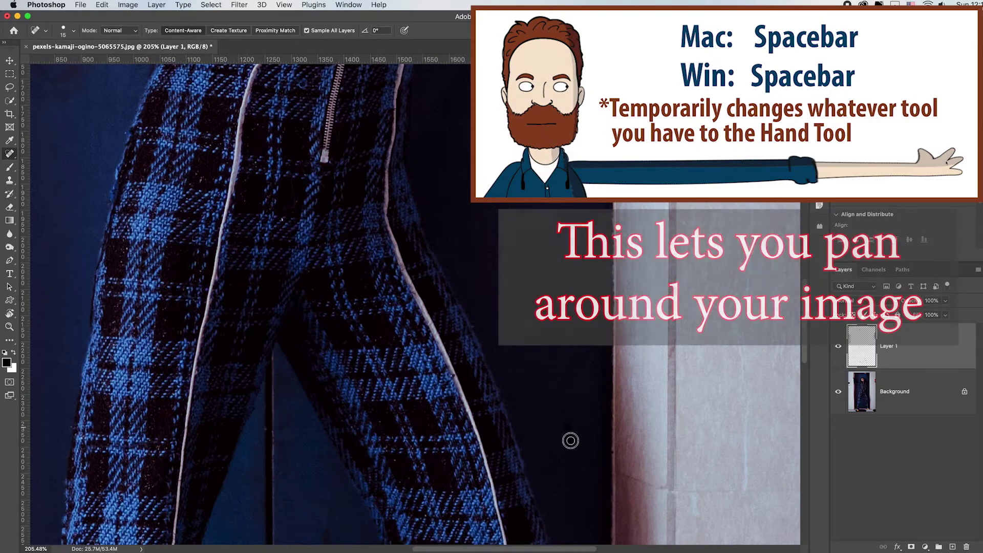
pyautogui.moveTo(476, 221)
pyautogui.mouseDown()
pyautogui.moveTo(495, 272)
pyautogui.moveTo(454, 275)
pyautogui.moveTo(458, 316)
pyautogui.moveTo(398, 253)
pyautogui.moveTo(529, 358)
pyautogui.moveTo(423, 285)
pyautogui.moveTo(386, 241)
pyautogui.moveTo(367, 443)
pyautogui.moveTo(424, 267)
pyautogui.mouseUp()
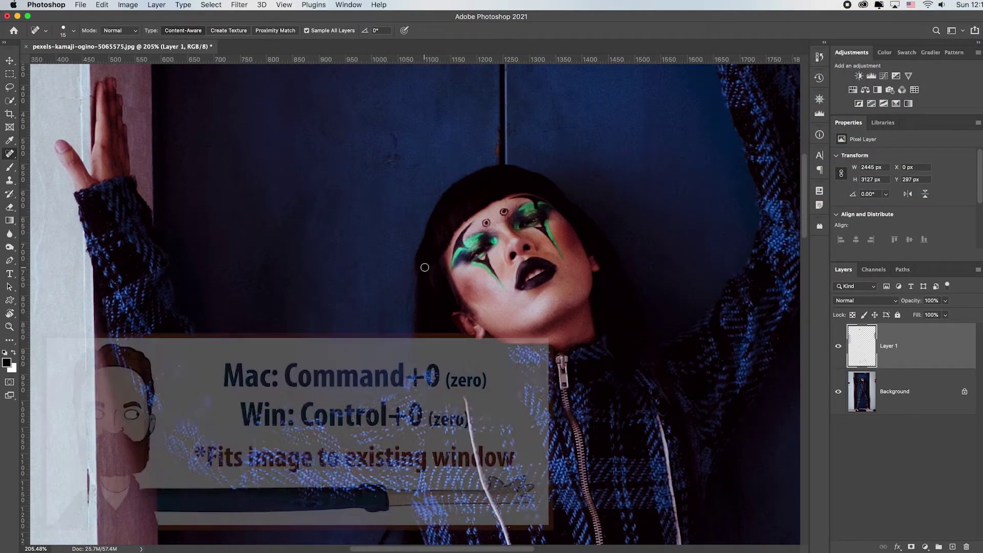
pyautogui.press('super+0')
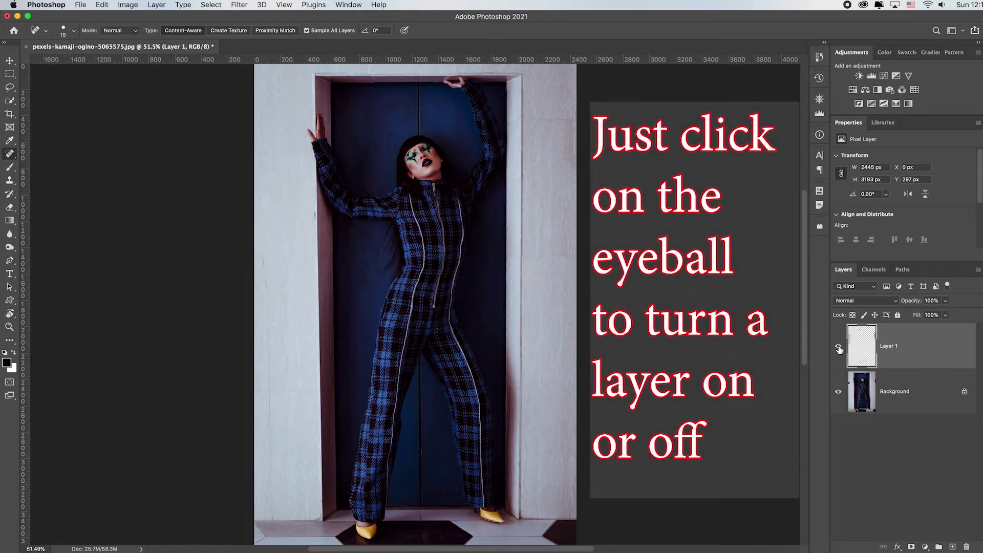
pyautogui.click(839, 348)
pyautogui.click(839, 348)
pyautogui.click(839, 348)
pyautogui.click(838, 348)
pyautogui.click(839, 348)
pyautogui.click(839, 348)
pyautogui.click(839, 348)
pyautogui.click(839, 348)
pyautogui.click(838, 348)
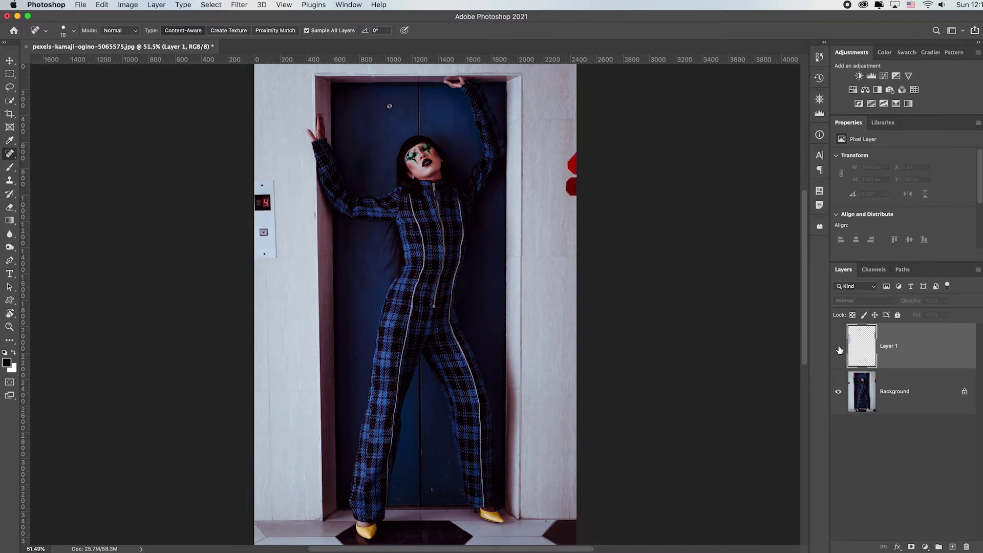
pyautogui.click(839, 348)
pyautogui.click(839, 349)
pyautogui.click(839, 349)
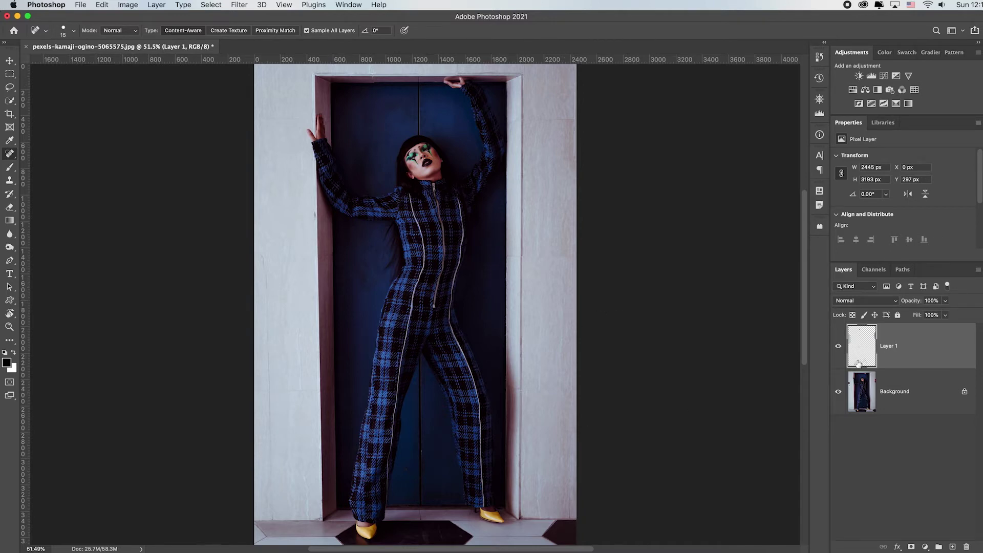
pyautogui.click(839, 347)
pyautogui.click(839, 348)
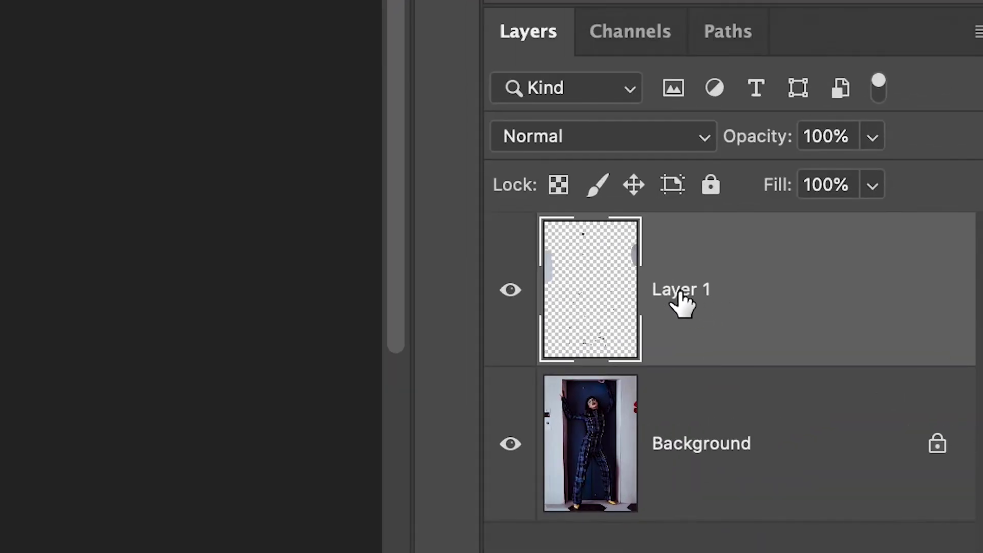
# - Rename Layer 1 to 'Retouch'
pyautogui.doubleClick(888, 349)
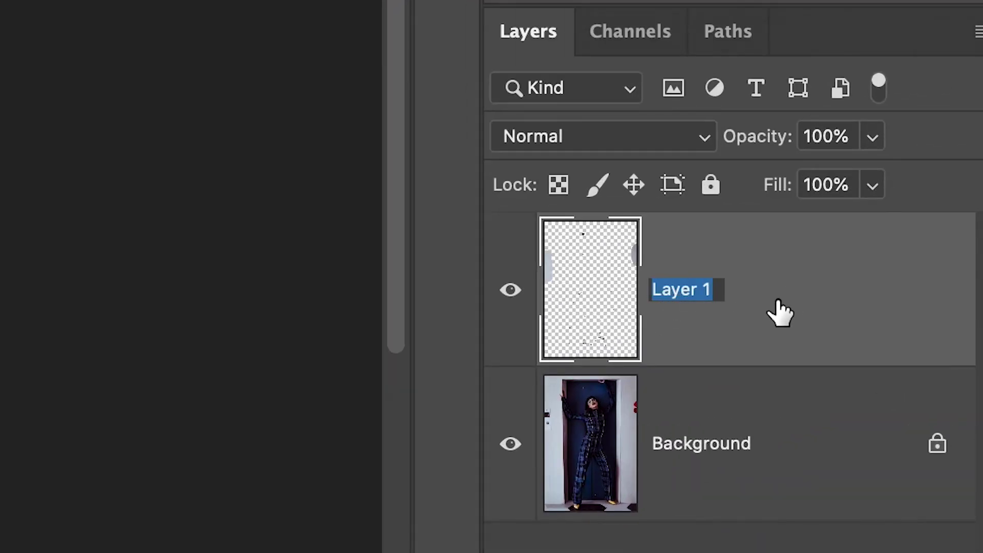
pyautogui.write('Retouch')
pyautogui.press('Return')
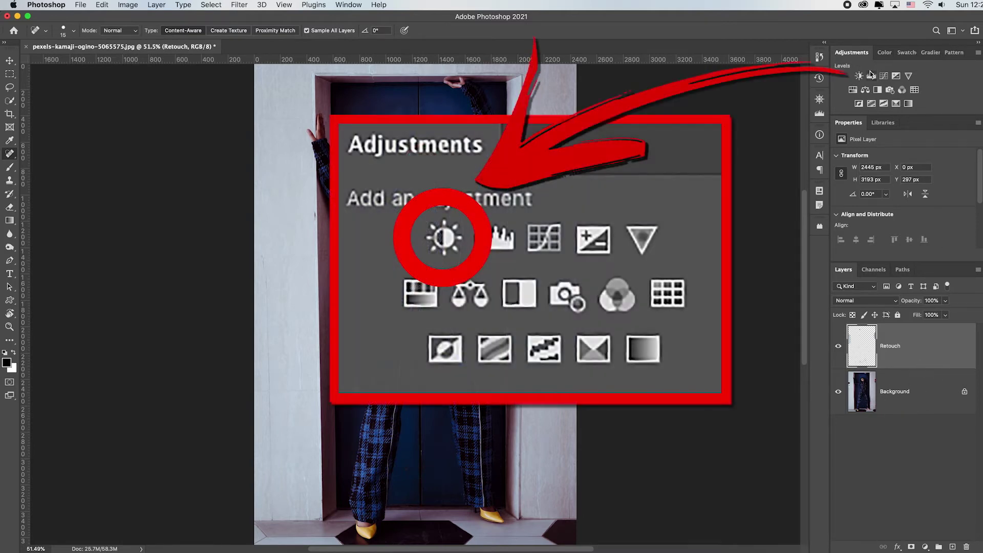
# - Add a Brightness/Contrast adjustment layer and raise Brightness to 59
pyautogui.click(859, 76)
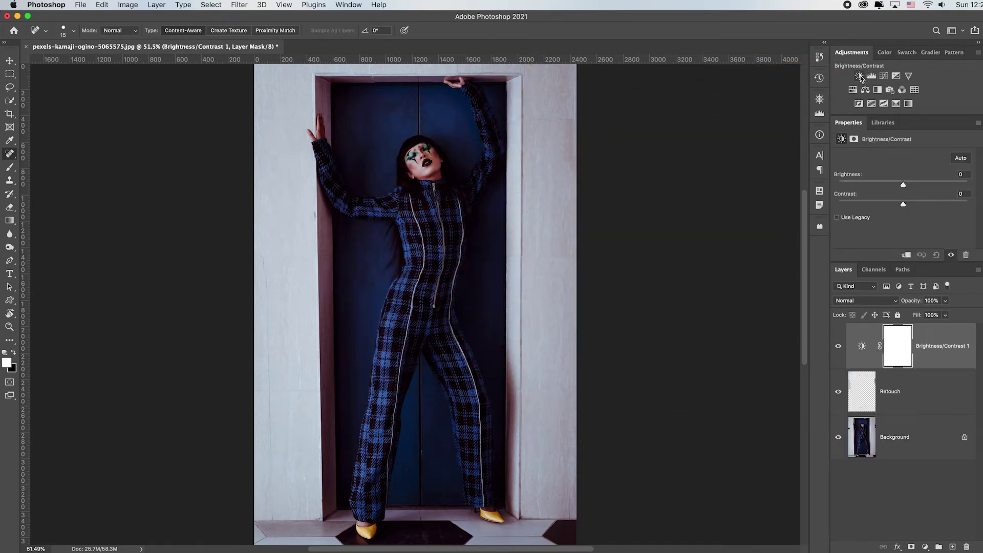
pyautogui.moveTo(905, 187); pyautogui.dragTo(919, 188)
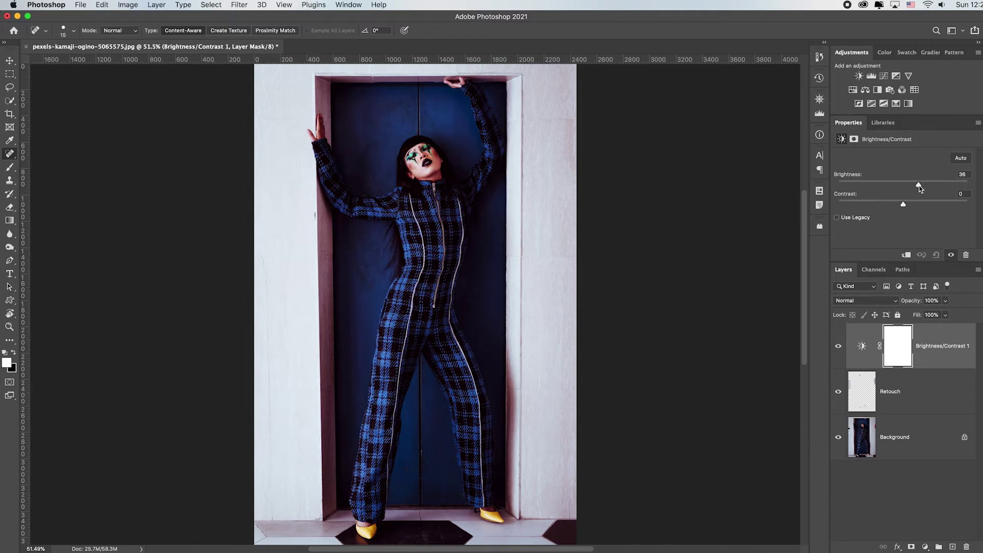
pyautogui.moveTo(919, 188); pyautogui.dragTo(897, 204)
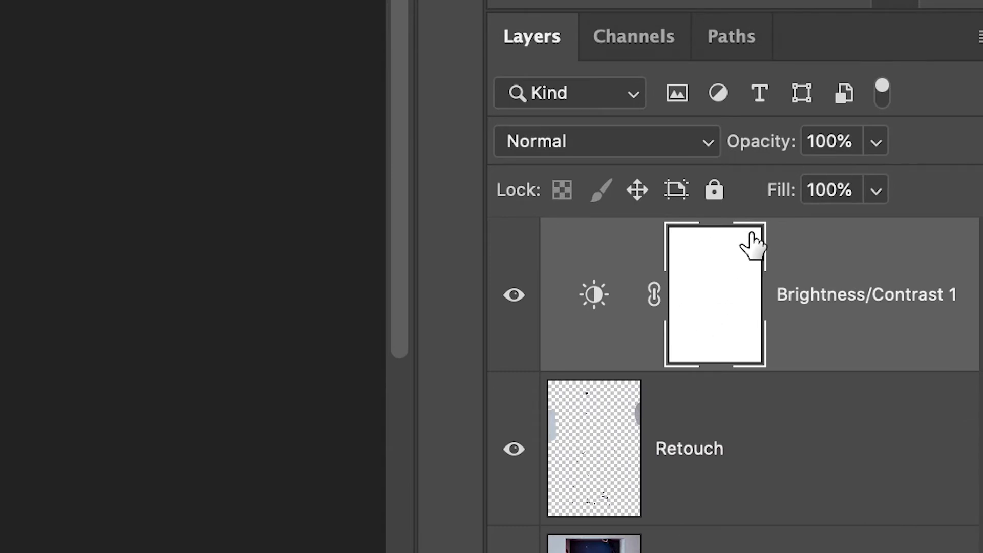
# - Target the Brightness/Contrast mask and set up a large black brush
pyautogui.click(596, 302)
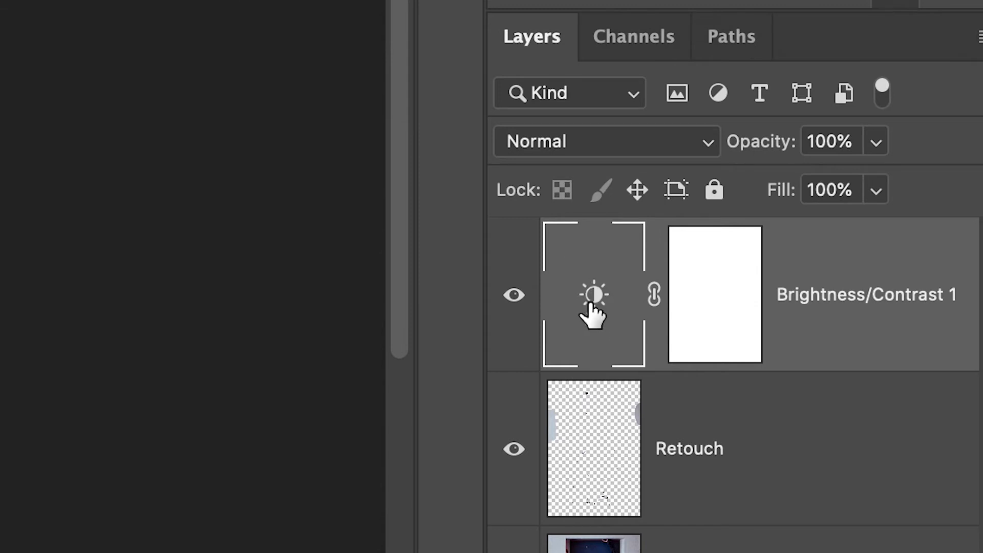
pyautogui.click(709, 252)
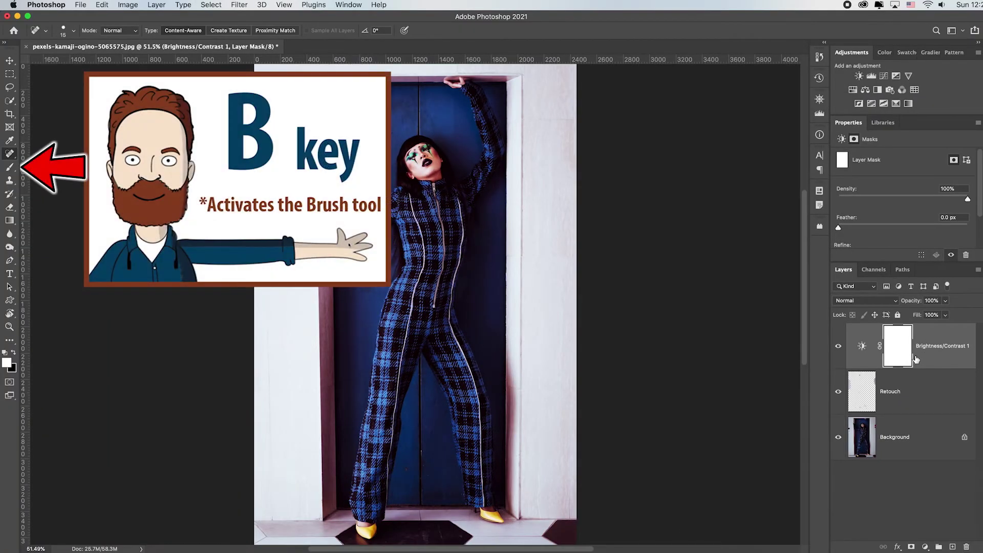
pyautogui.press('b')
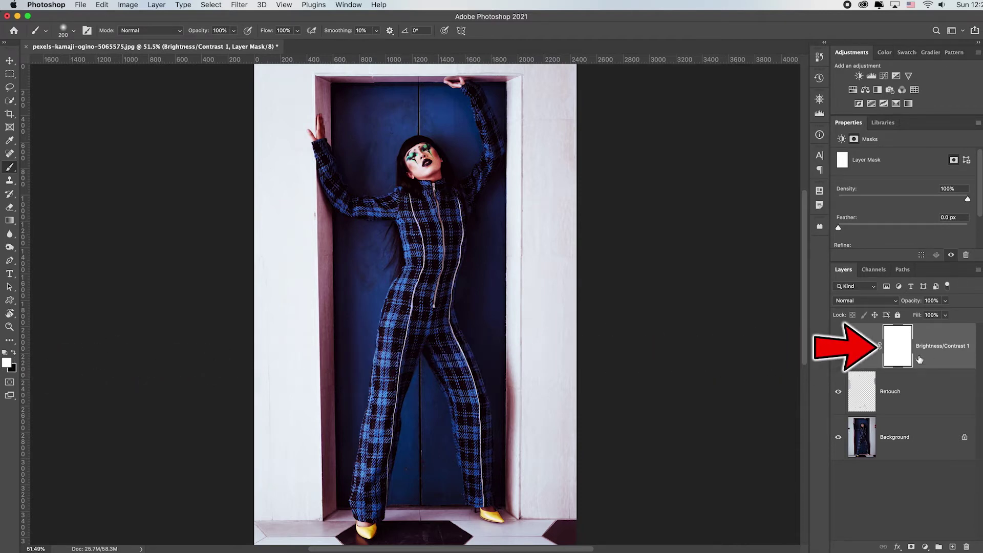
pyautogui.click(15, 353)
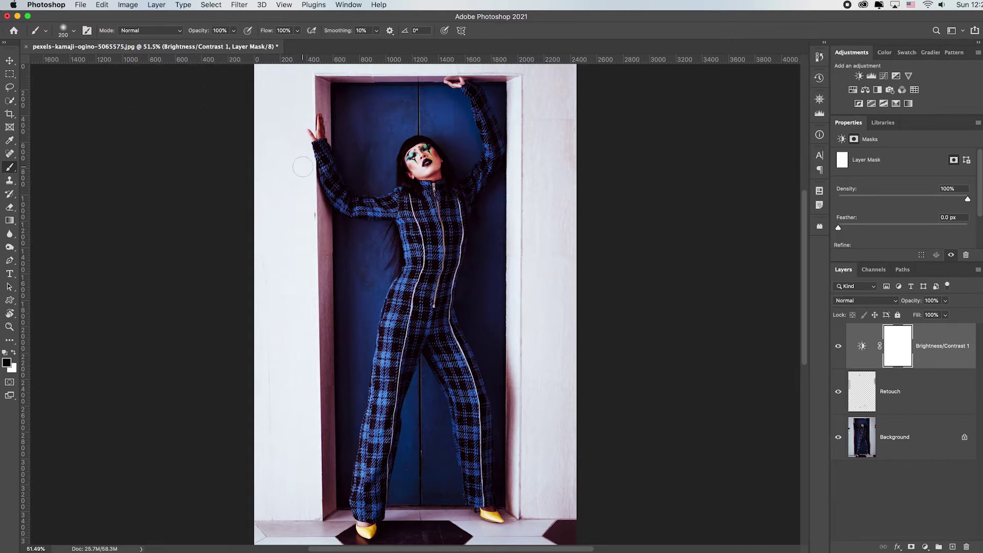
pyautogui.press(']')
pyautogui.press(']')
pyautogui.press(']')
pyautogui.press(']')
pyautogui.press(']')
pyautogui.press(']')
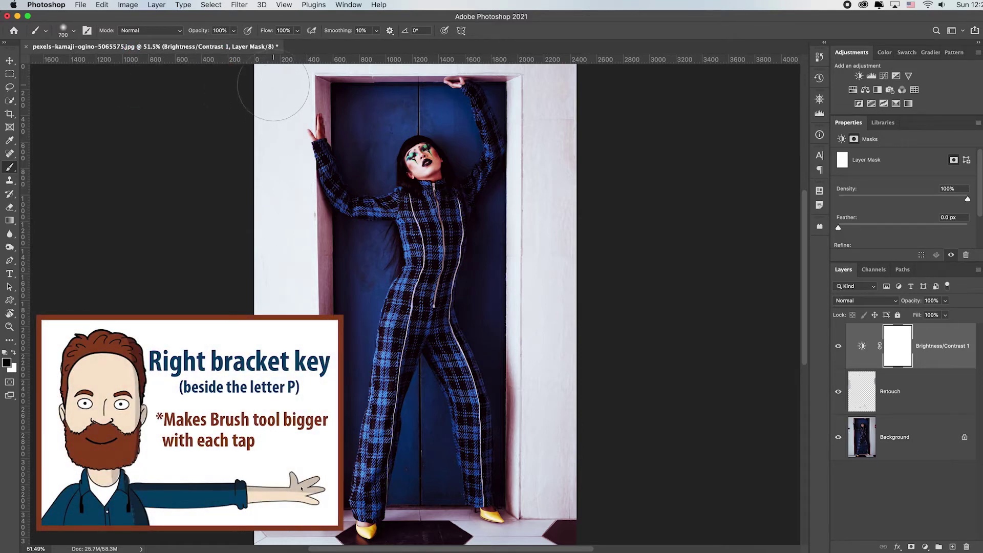
# - Test a black stroke down the left edge, undo it, and toggle the adjustment to compare
pyautogui.moveTo(272, 91)
pyautogui.mouseDown()
pyautogui.moveTo(265, 244)
pyautogui.moveTo(278, 516)
pyautogui.mouseUp()
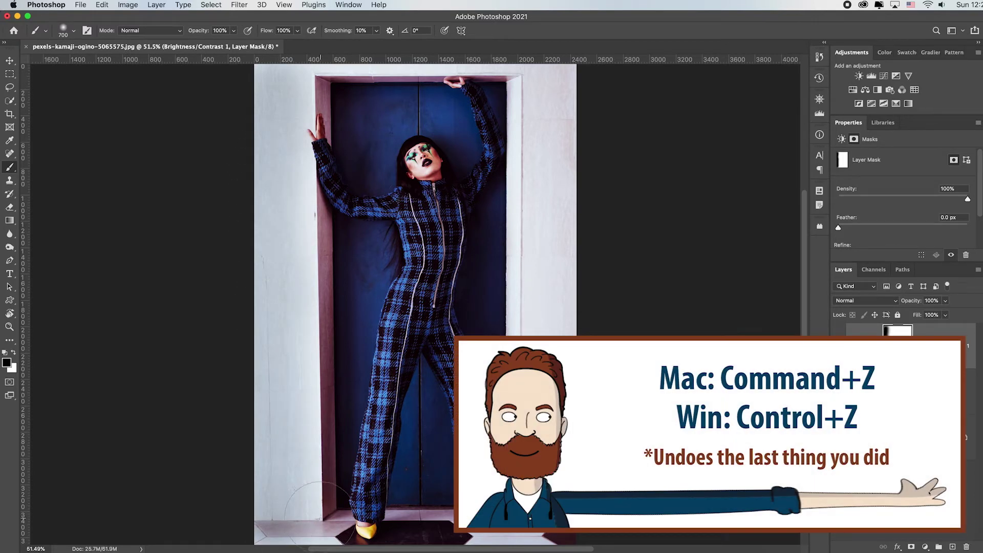
pyautogui.press('super+z')
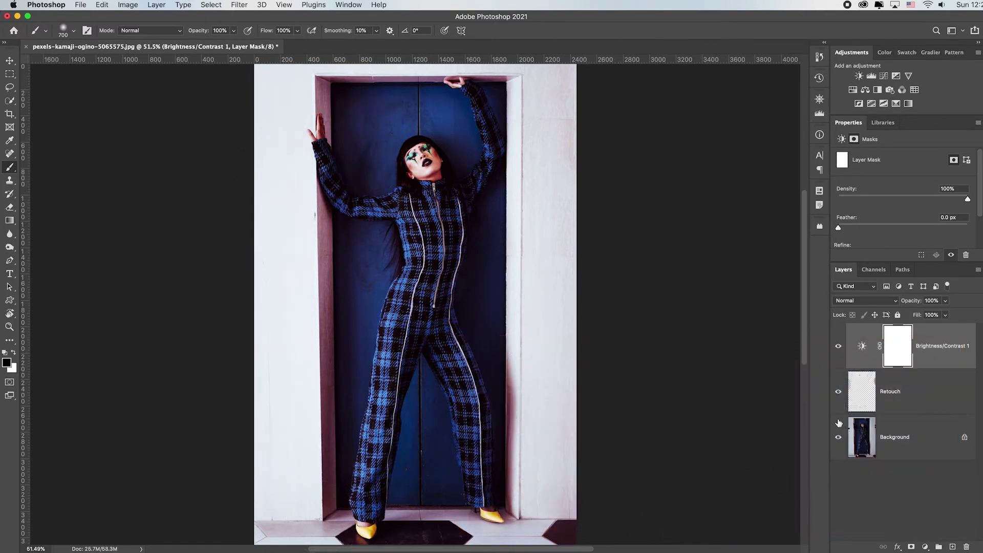
pyautogui.click(837, 347)
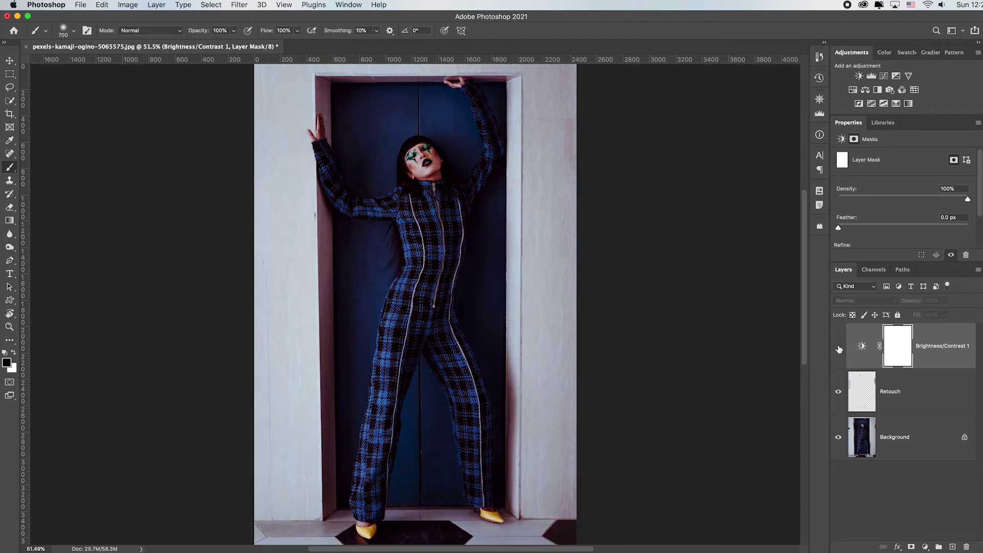
pyautogui.click(837, 346)
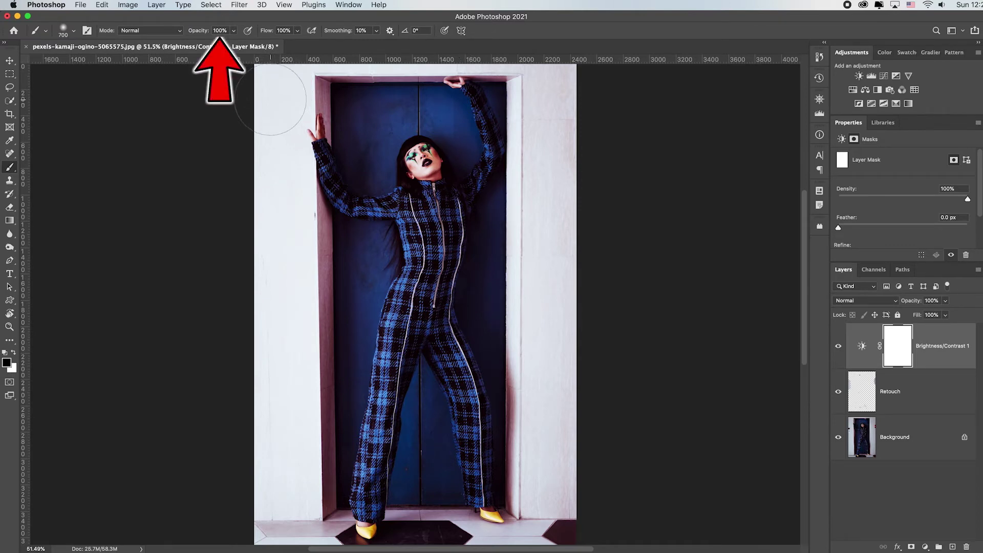
# - Paint 40%-opacity black along the photo's left and right edges on the mask
pyautogui.moveTo(202, 31); pyautogui.dragTo(171, 33)
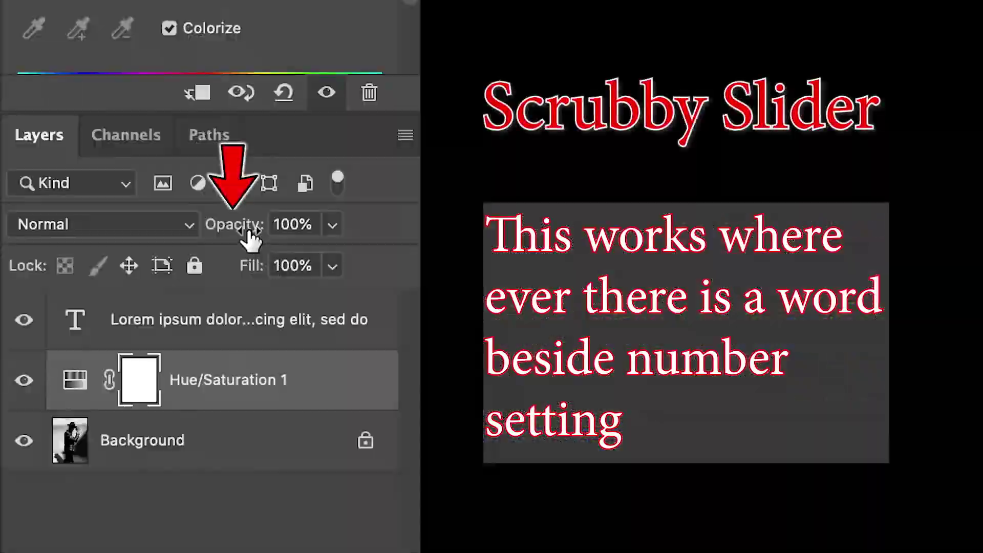
pyautogui.moveTo(252, 237); pyautogui.dragTo(214, 233)
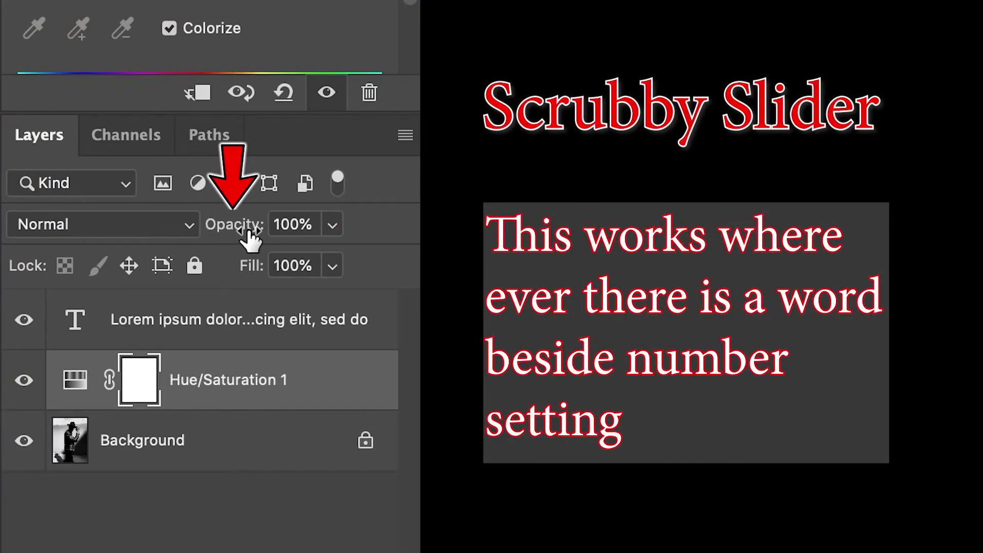
pyautogui.moveTo(248, 237); pyautogui.dragTo(208, 235)
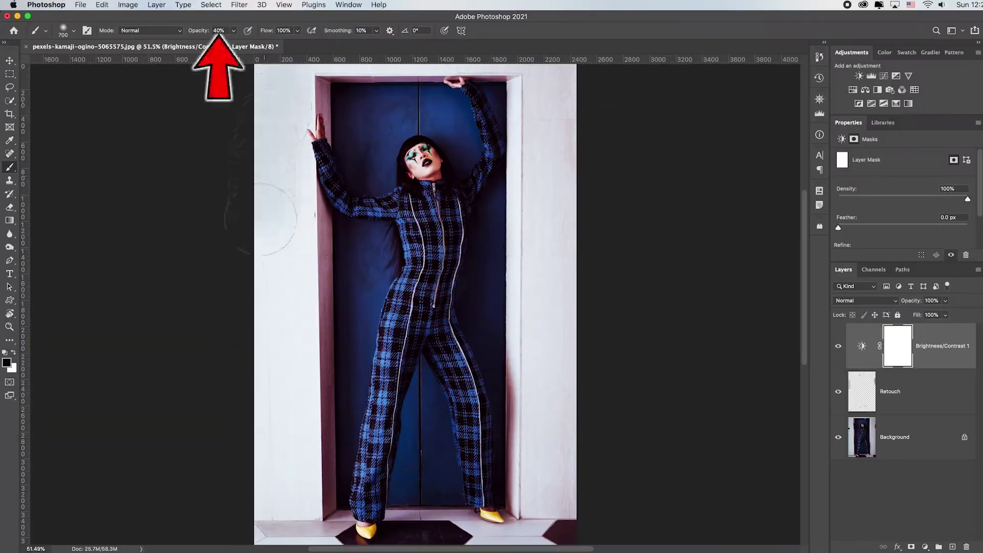
pyautogui.moveTo(257, 266)
pyautogui.mouseDown()
pyautogui.moveTo(260, 374)
pyautogui.moveTo(274, 486)
pyautogui.mouseUp()
pyautogui.moveTo(566, 454)
pyautogui.mouseDown()
pyautogui.moveTo(548, 478)
pyautogui.moveTo(553, 303)
pyautogui.moveTo(566, 253)
pyautogui.moveTo(548, 193)
pyautogui.moveTo(552, 74)
pyautogui.mouseUp()
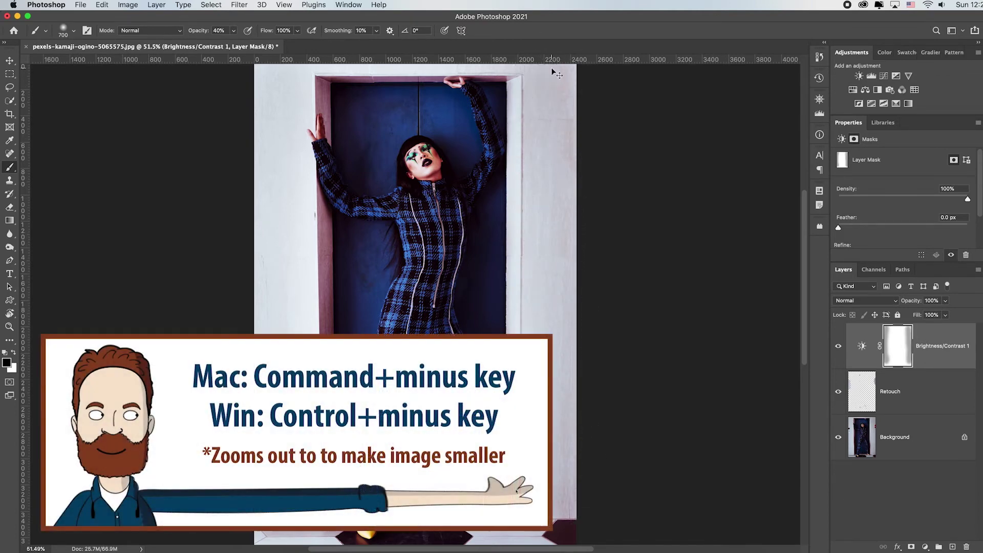
pyautogui.press('super+minus')
pyautogui.press('super+minus')
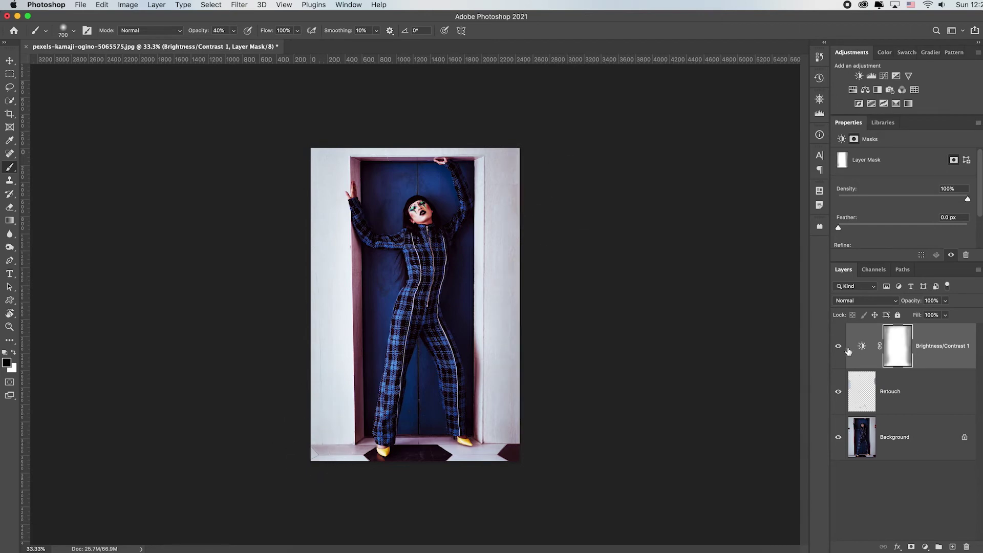
pyautogui.click(838, 347)
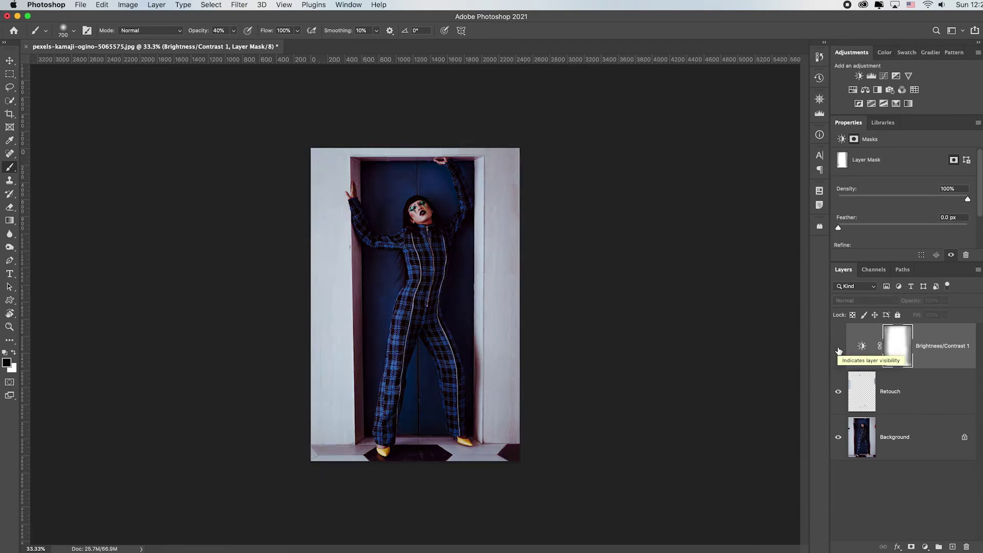
pyautogui.press('super+0')
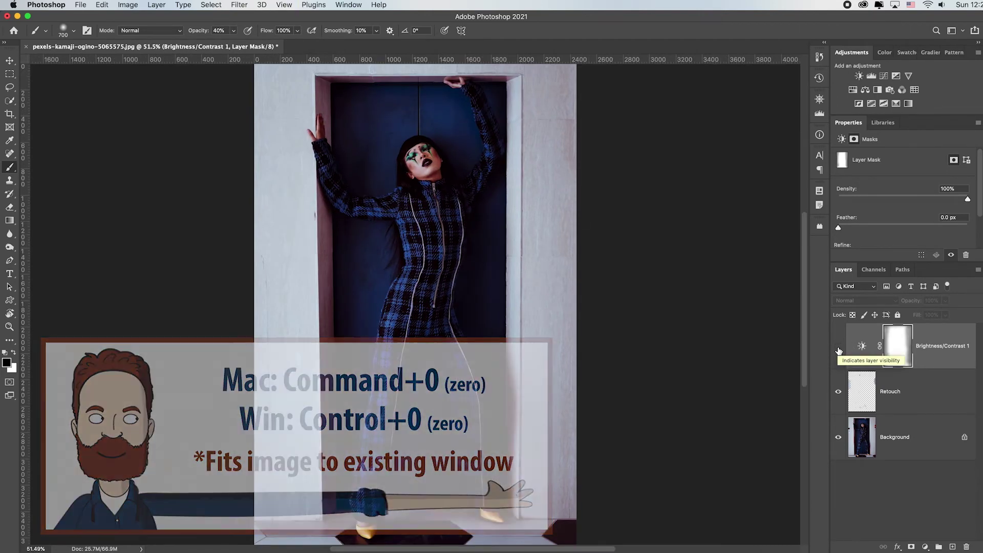
pyautogui.click(838, 347)
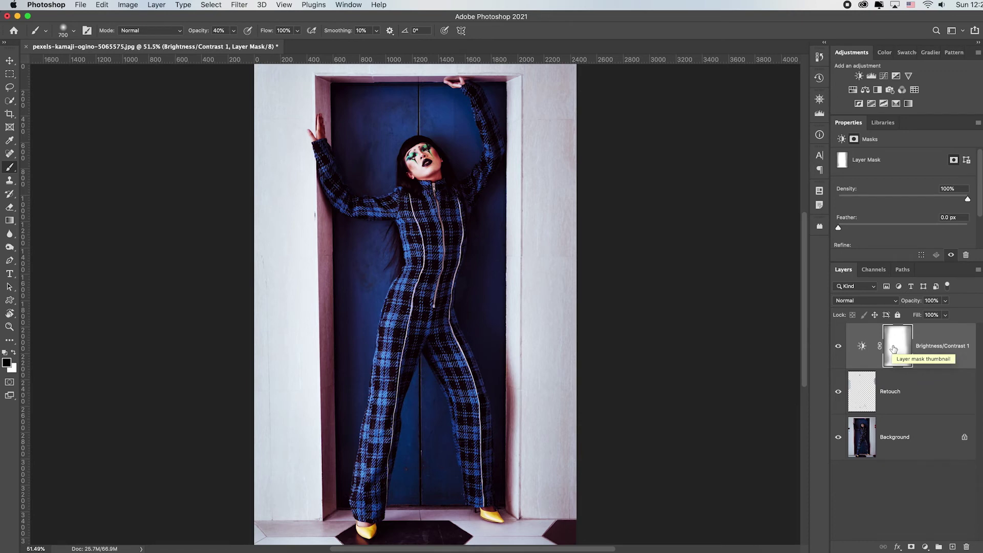
pyautogui.keyDown('alt'); pyautogui.click(894, 349); pyautogui.keyUp('alt')
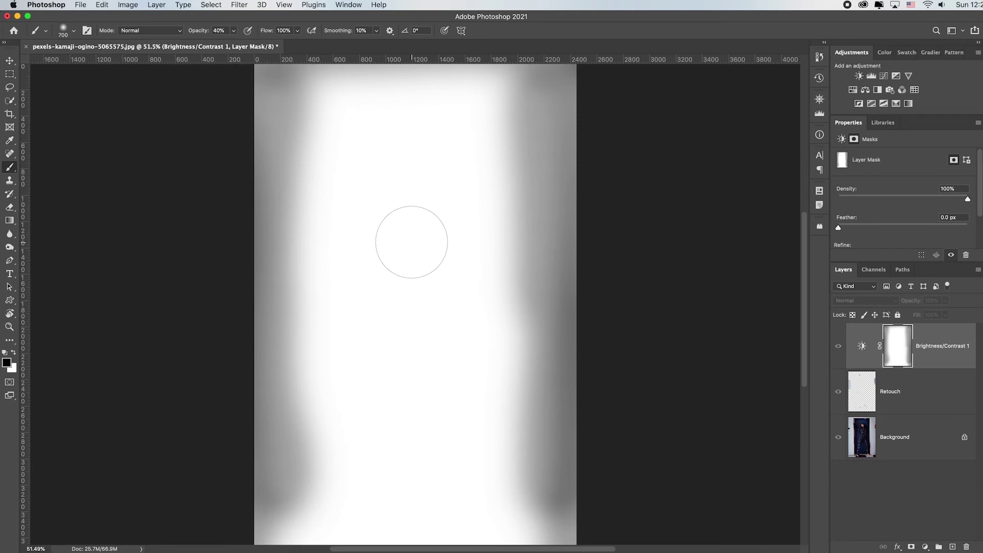
pyautogui.click(839, 348)
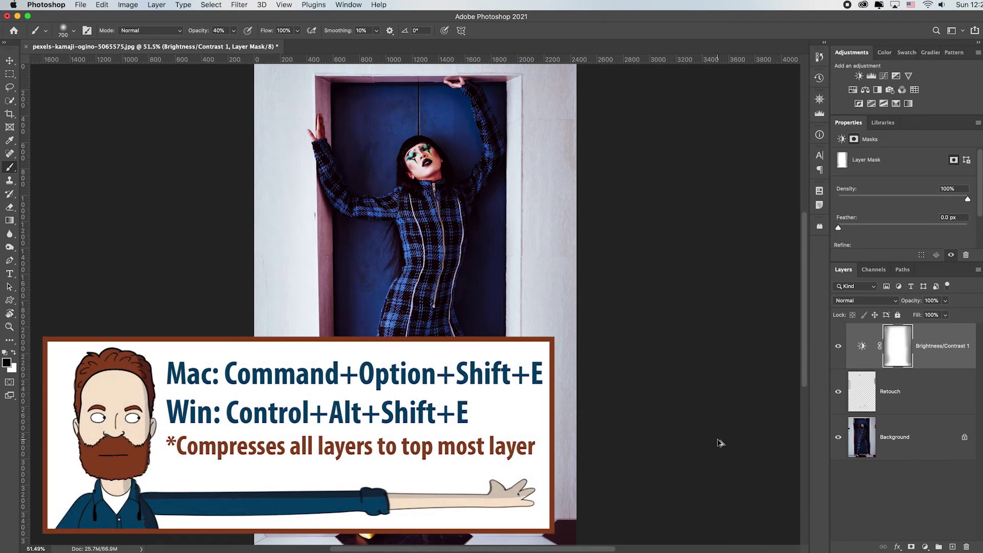
# - Stamp all visible layers into a new merged Layer 1 with Cmd+Option+Shift+E
pyautogui.press('super+alt+shift+e')
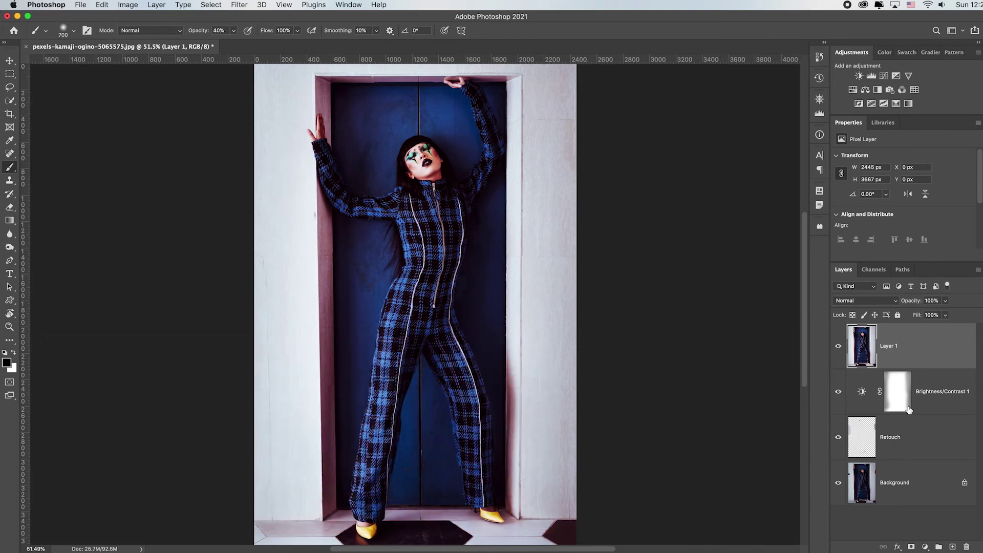
pyautogui.press('i')
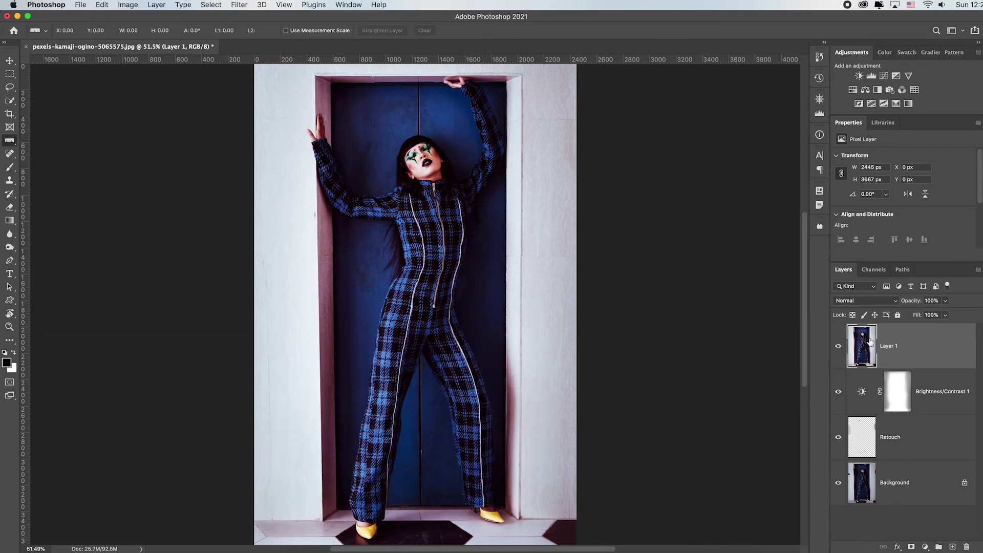
pyautogui.click(239, 5)
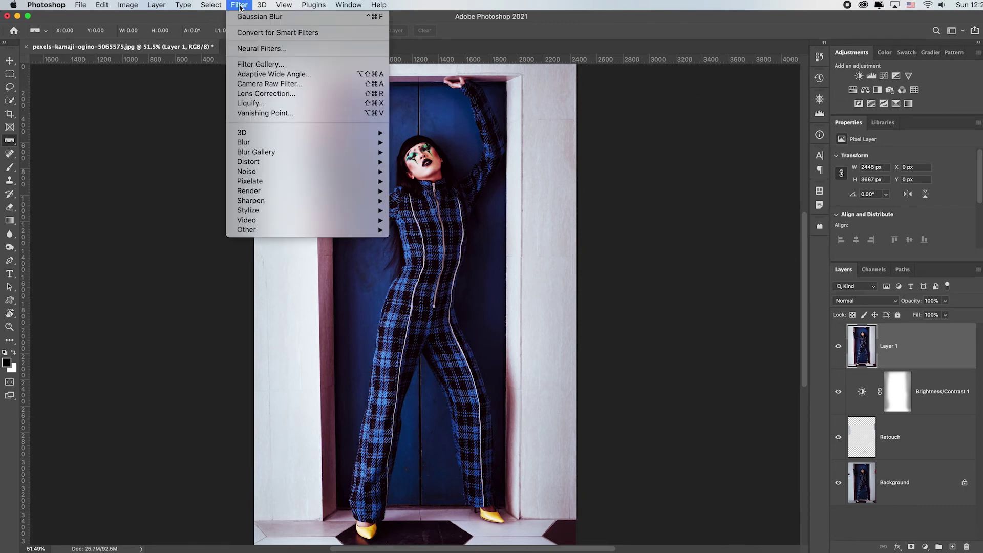
# - Open the Camera Raw Filter on the merged layer and expand its Geometry panel
pyautogui.click(343, 84)
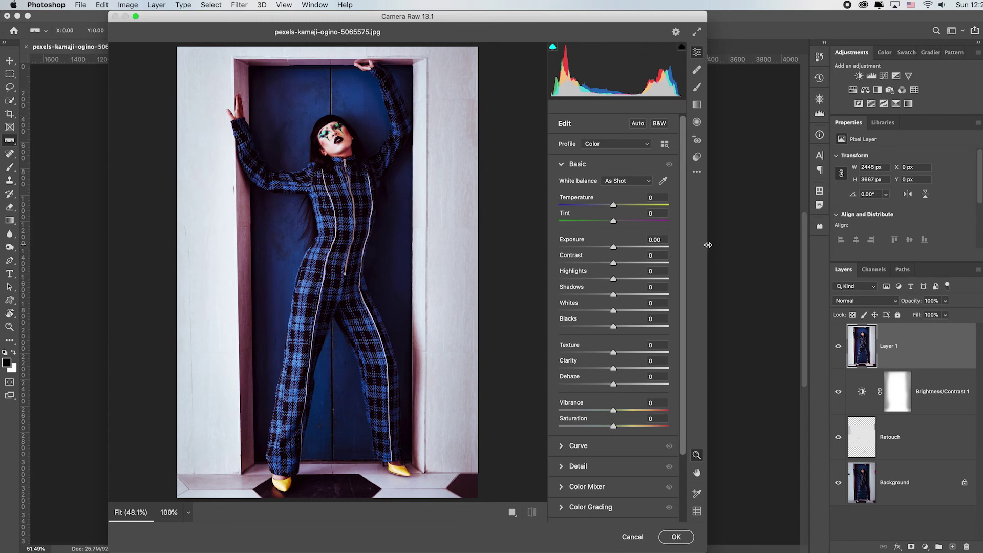
pyautogui.moveTo(707, 245); pyautogui.dragTo(825, 229)
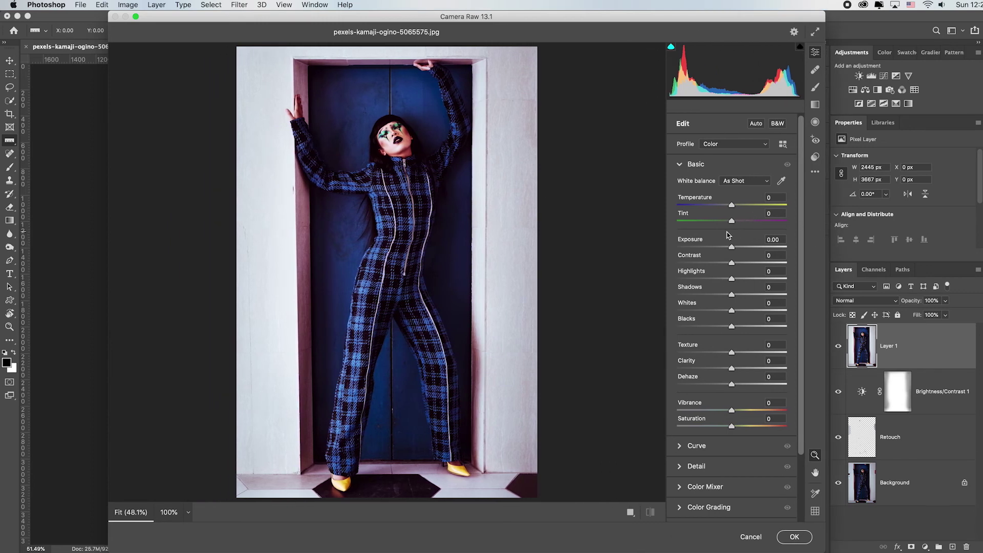
pyautogui.click(680, 164)
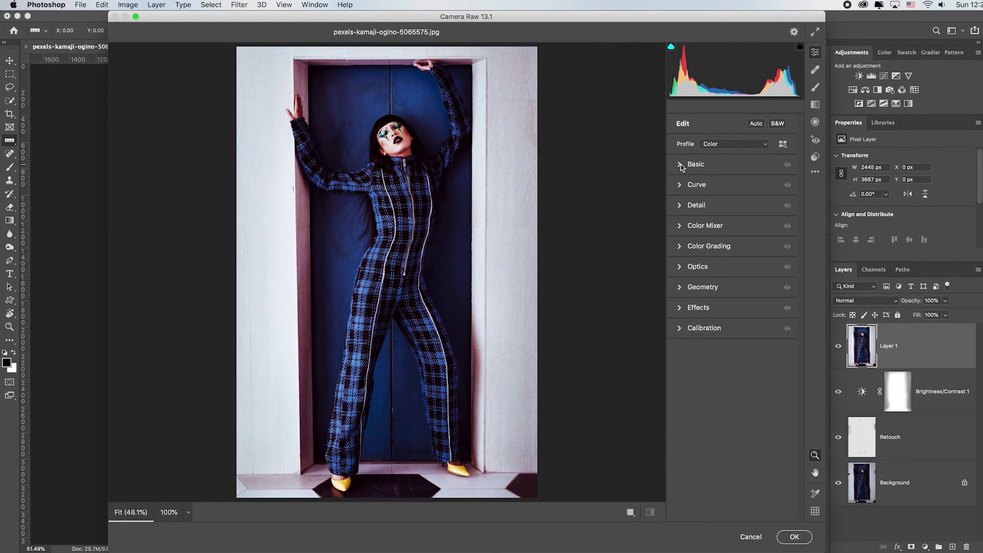
pyautogui.click(680, 288)
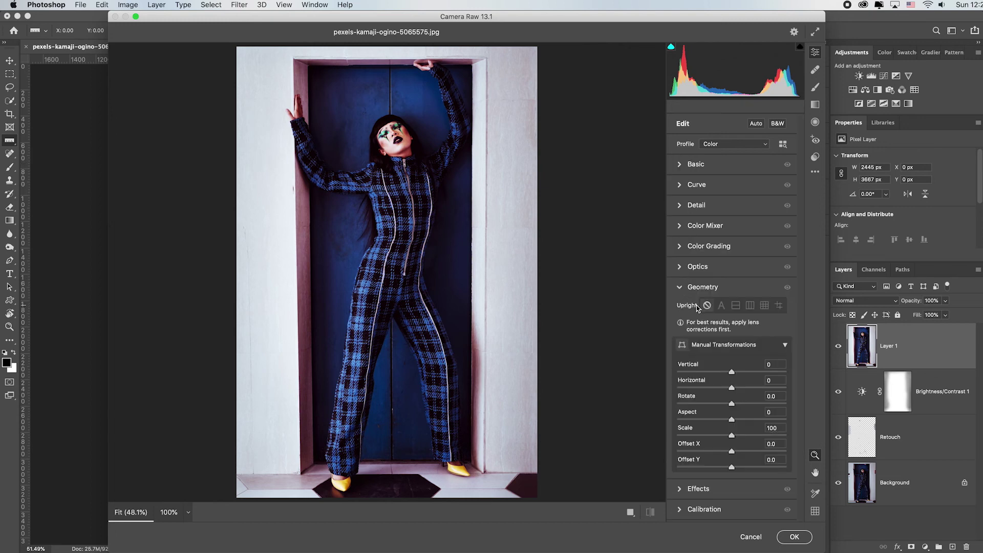
# - Compare Upright modes, then commit the Full upright perspective correction
pyautogui.click(750, 306)
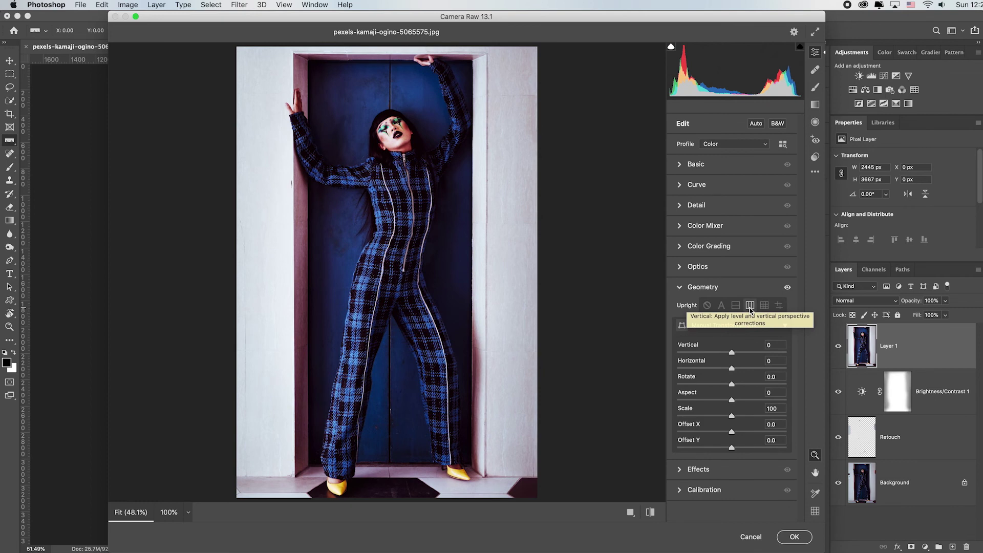
pyautogui.click(721, 306)
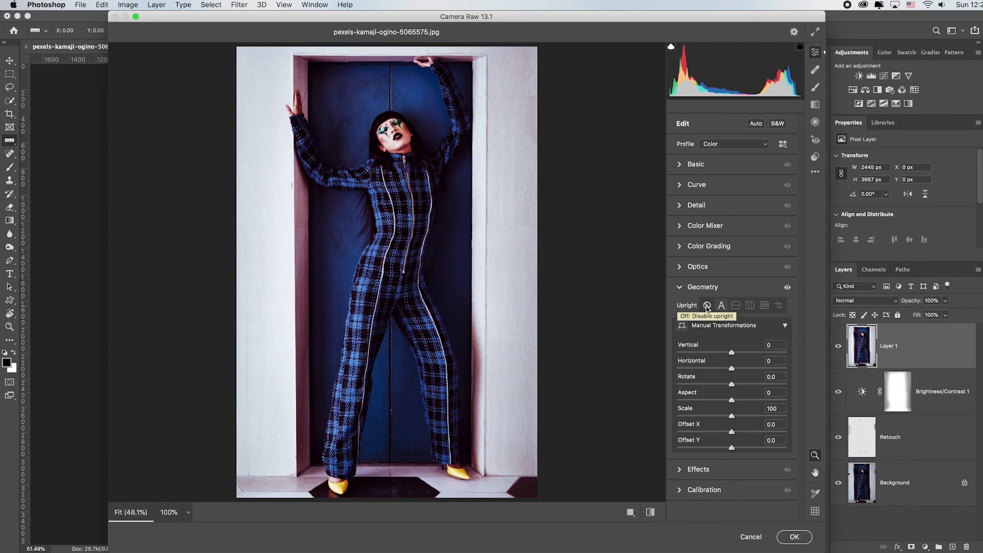
pyautogui.click(707, 305)
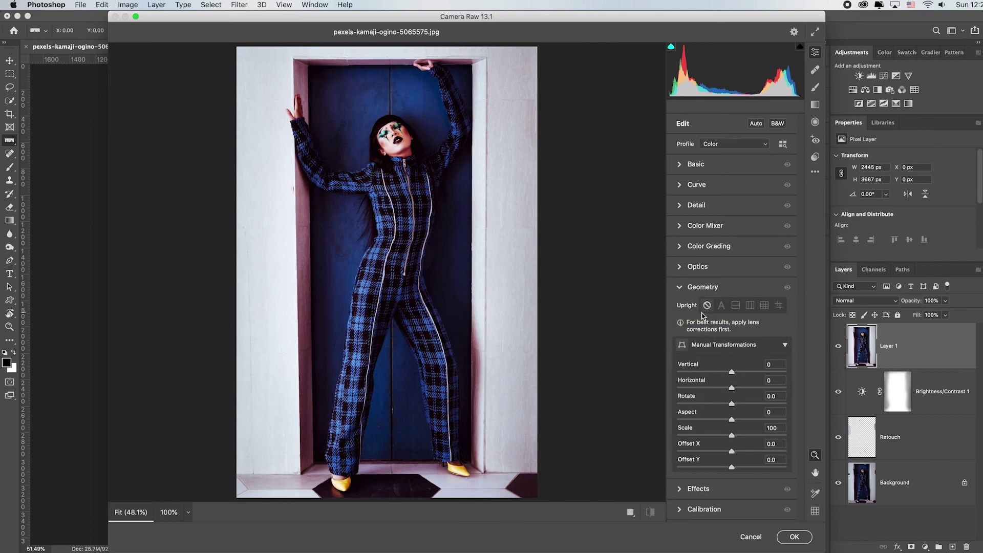
pyautogui.click(764, 305)
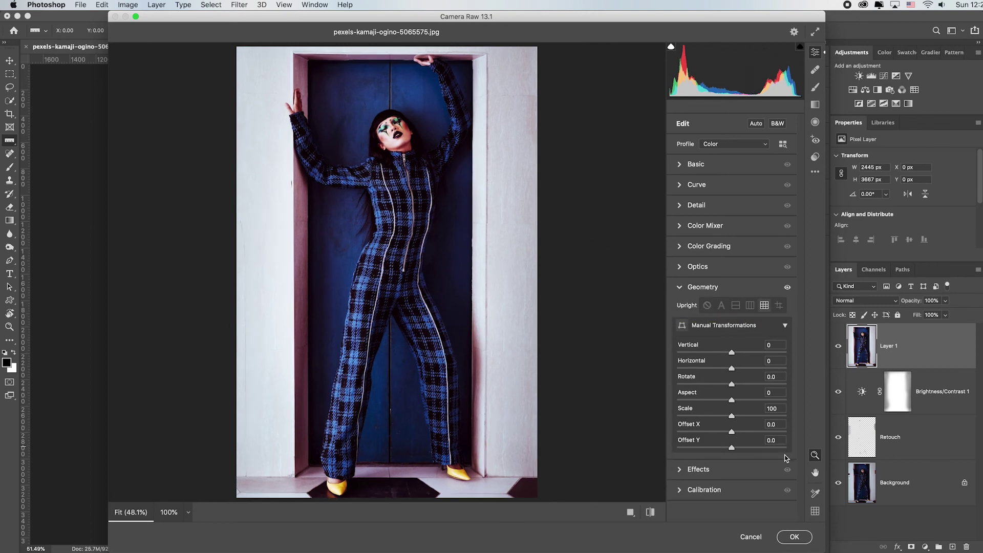
pyautogui.click(792, 537)
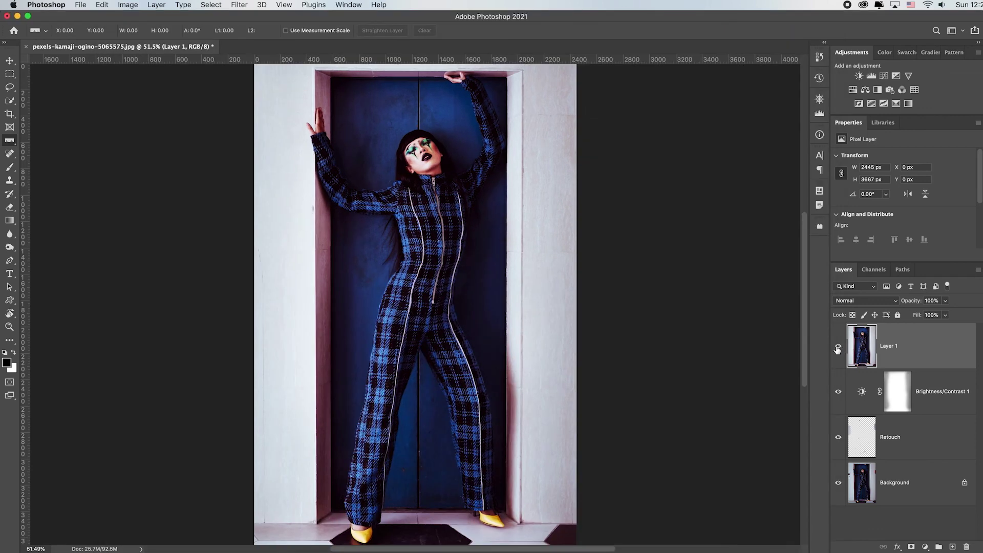
pyautogui.click(837, 349)
pyautogui.click(838, 348)
pyautogui.click(838, 348)
pyautogui.click(837, 348)
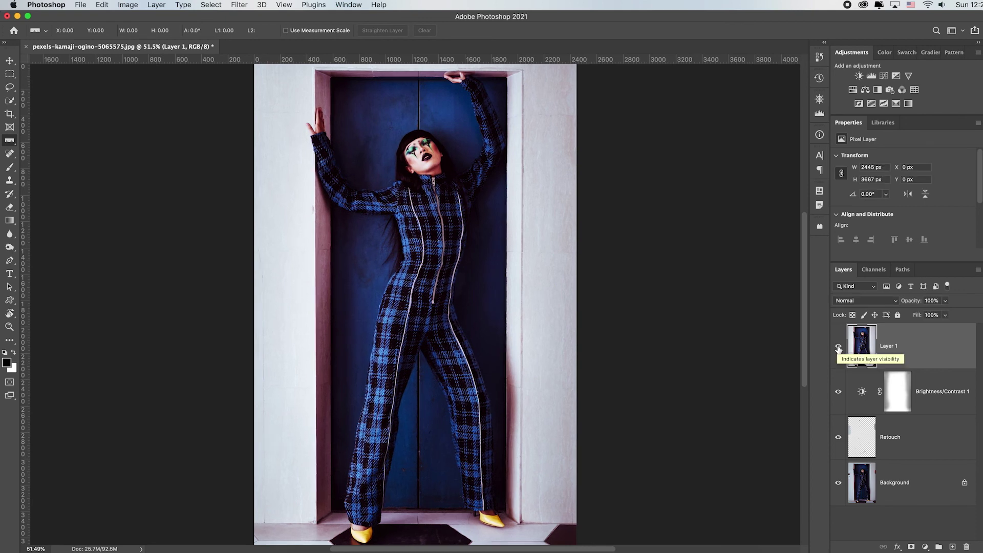